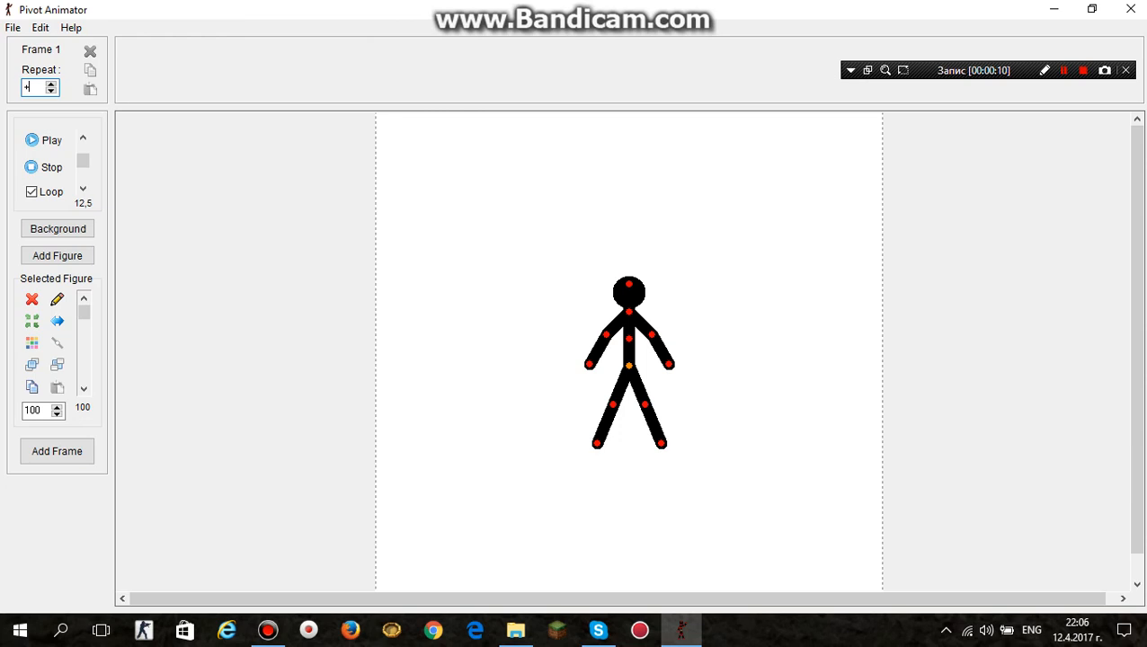
Step: Open the saved animation "hahah smeshna animaciq", play it through and stop the playback
drag(673, 368, 821, 320)
click(13, 28)
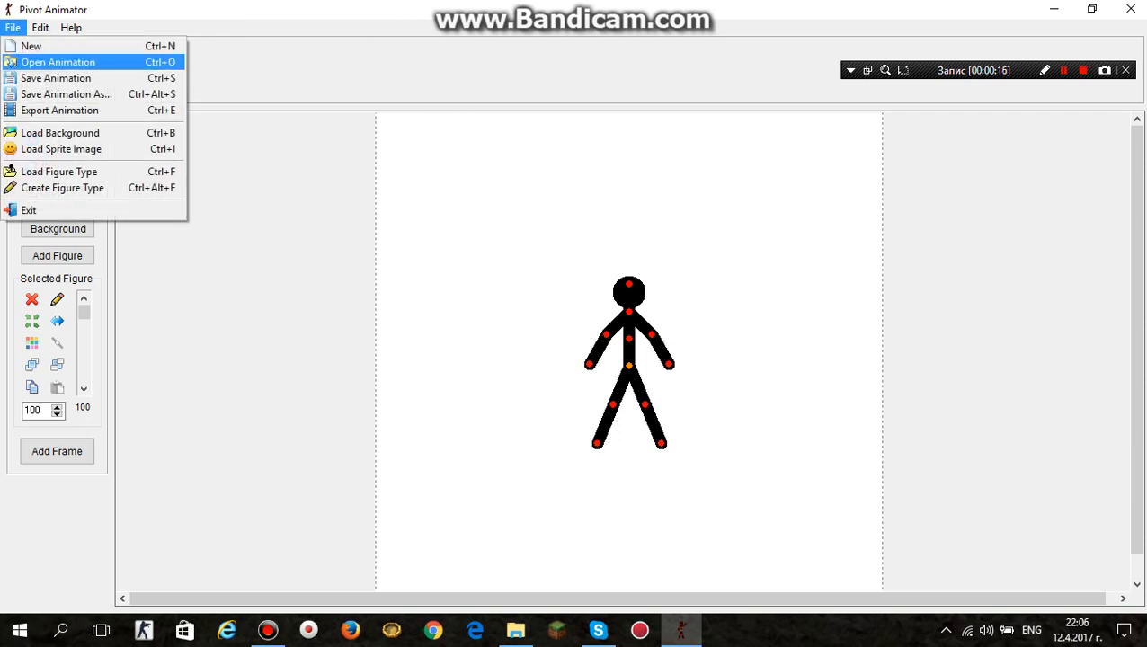
click(57, 62)
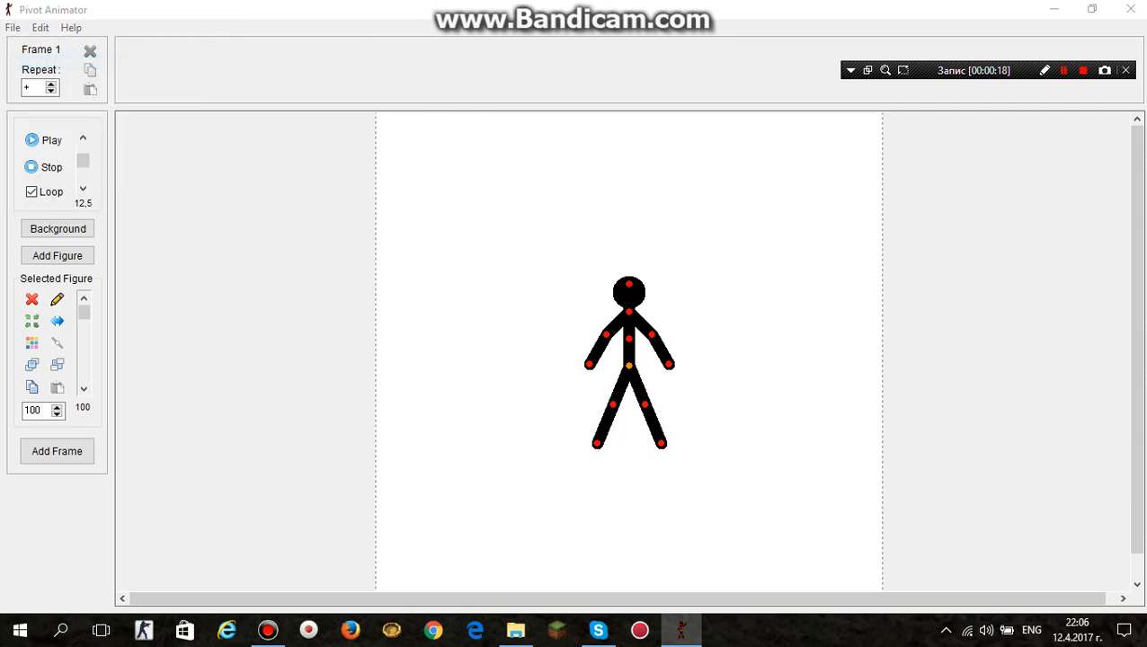
scroll(557, 284, down, 1)
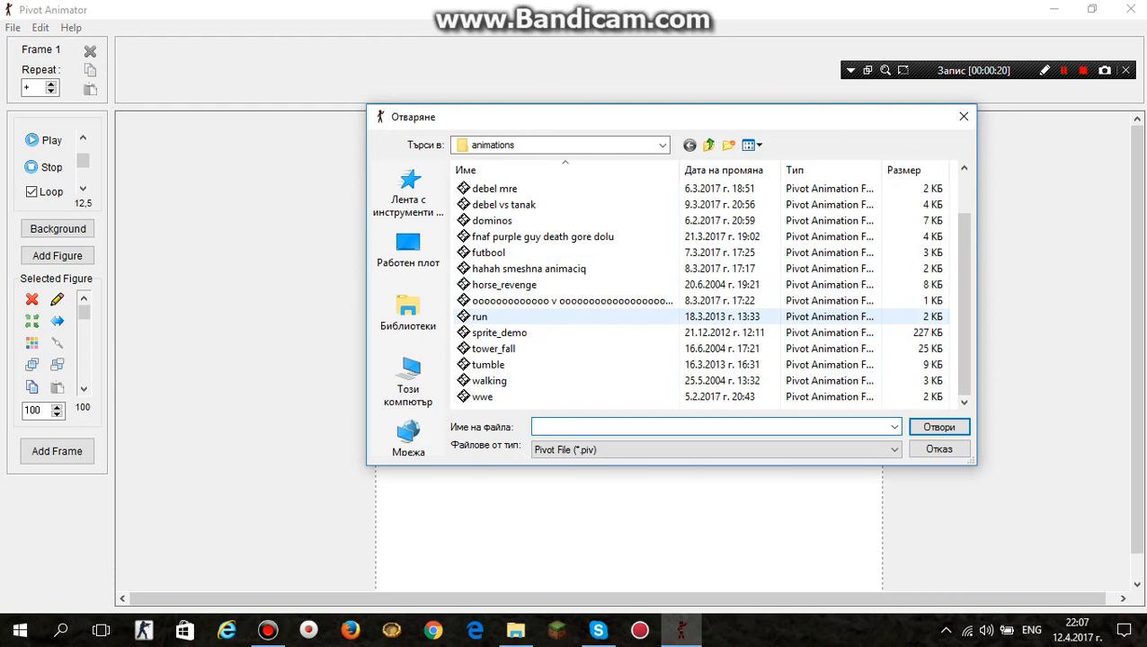
scroll(539, 317, up, 1)
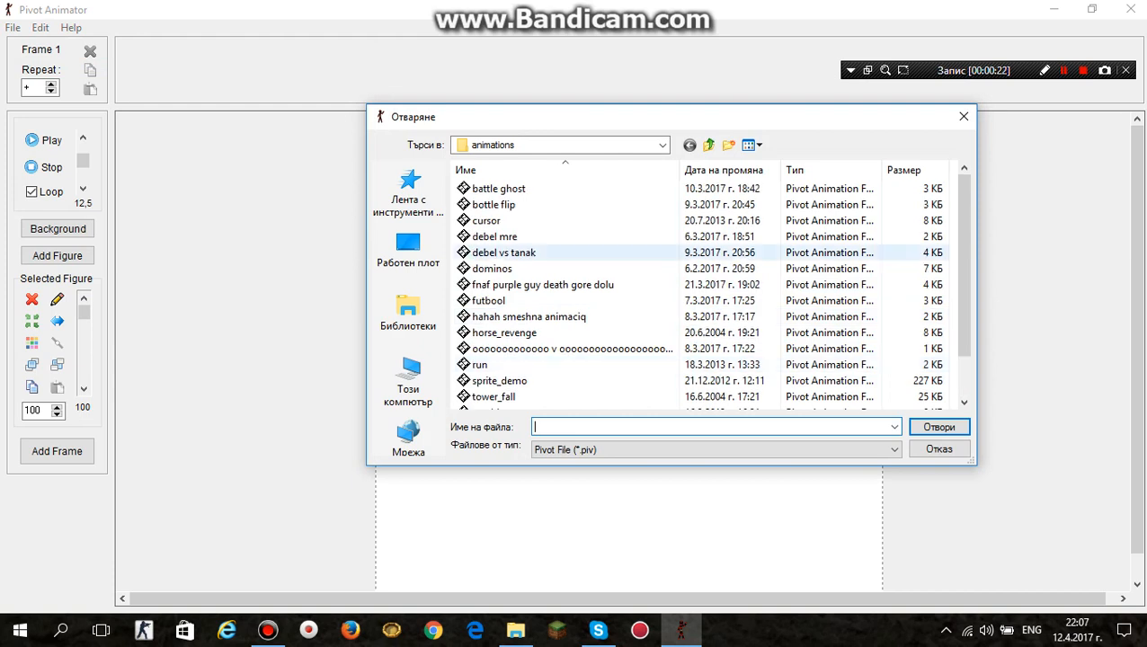
scroll(530, 248, down, 1)
scroll(539, 287, up, 1)
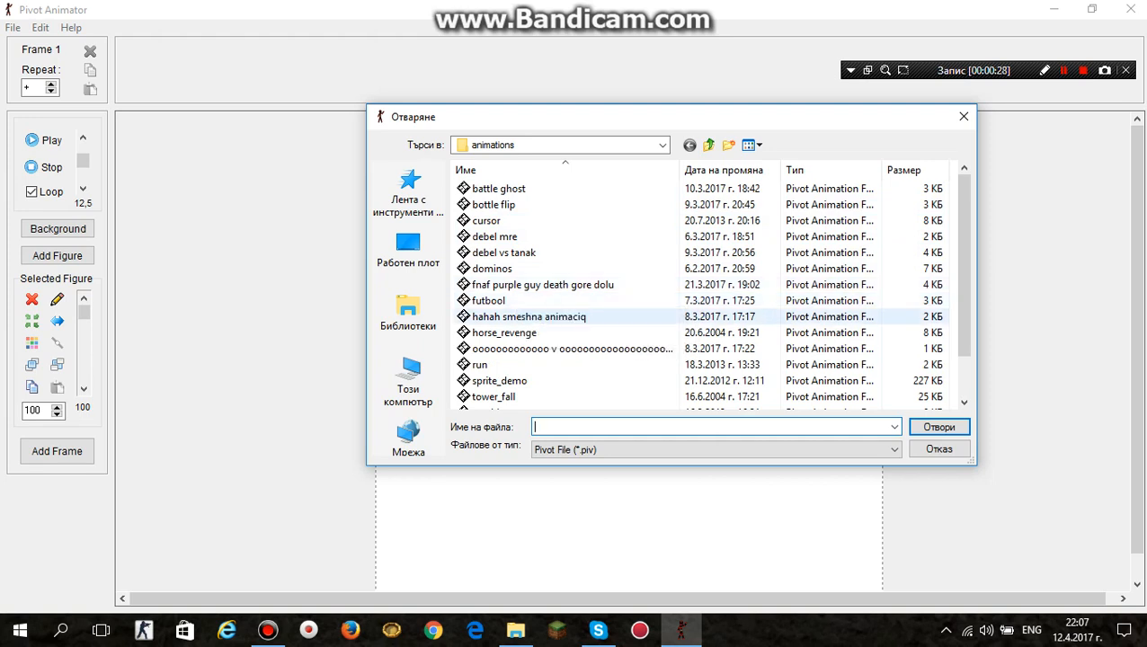
double_click(528, 317)
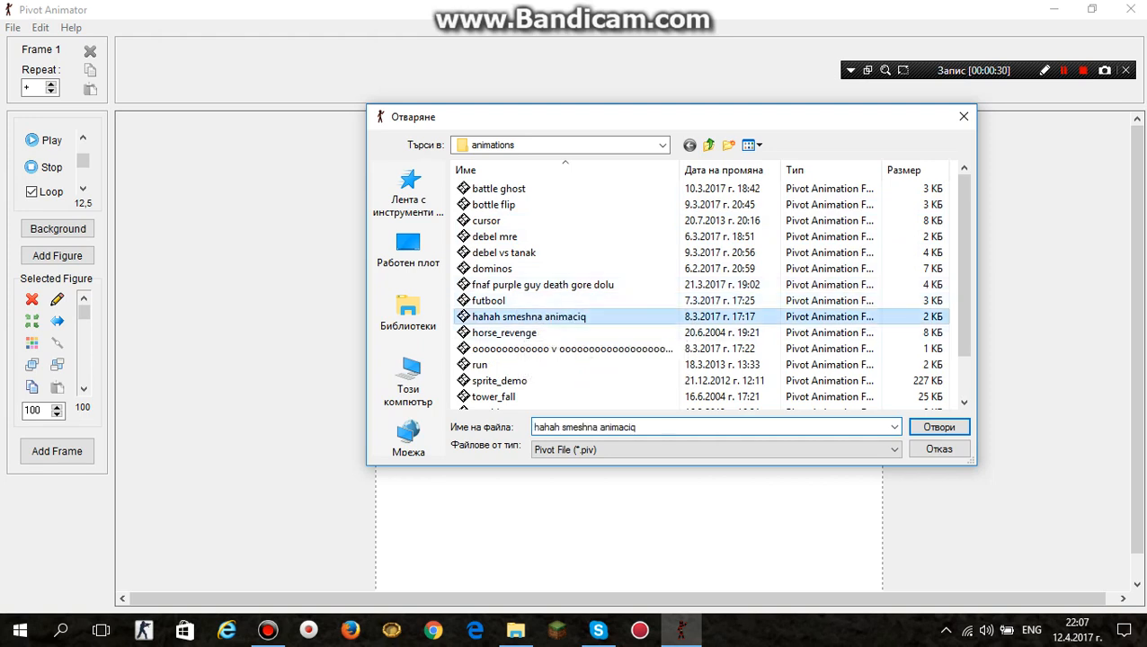
click(45, 140)
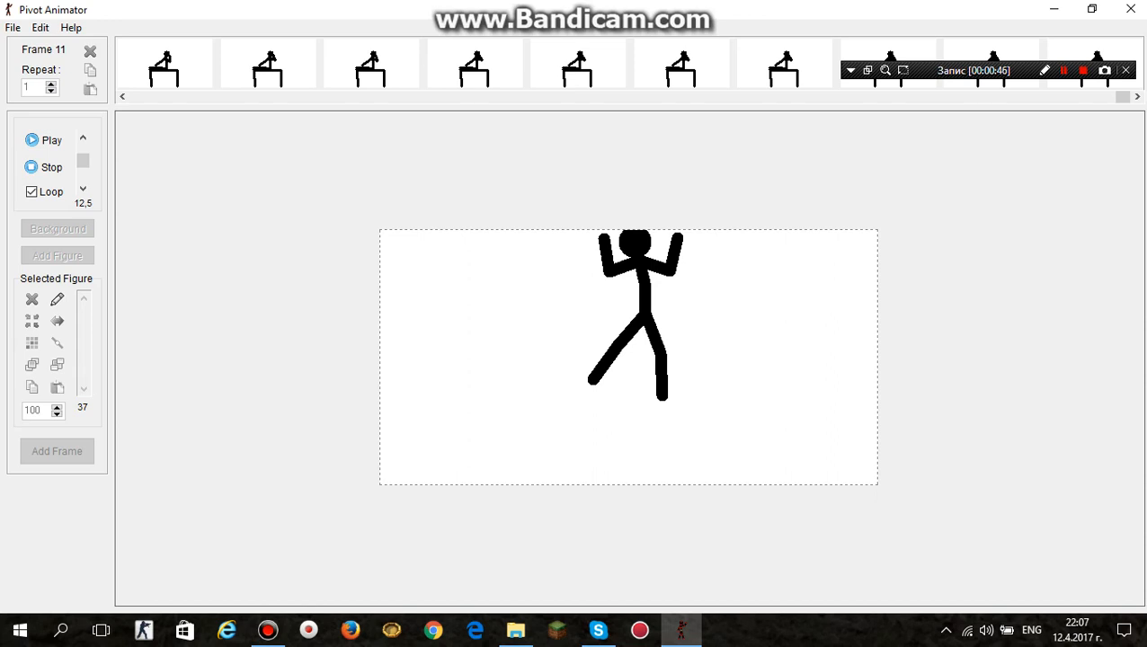
click(40, 167)
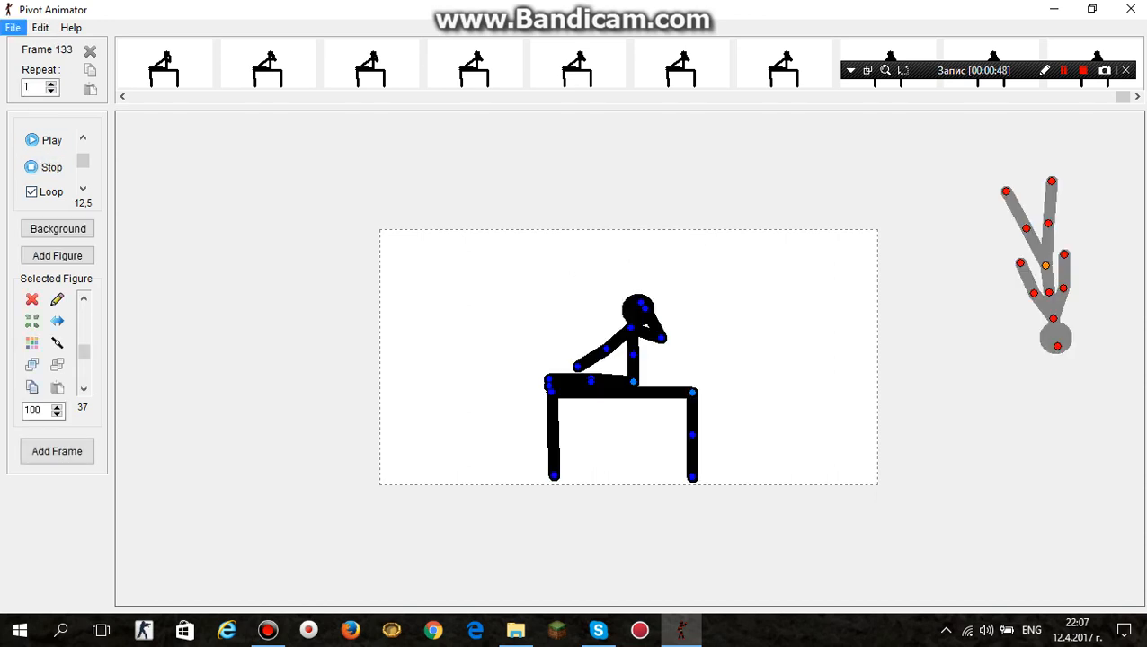
Step: Start a new animation, swing the stick figure's right-hand forearm slightly outward and add two frames of that pose
click(14, 28)
click(32, 46)
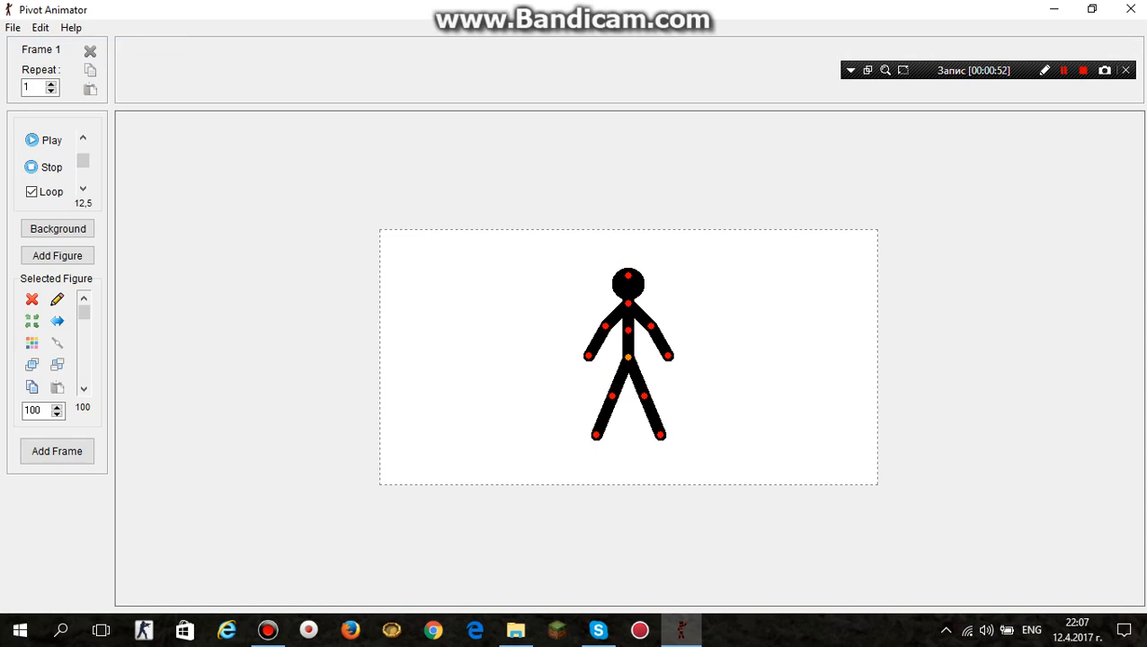
drag(667, 355, 677, 346)
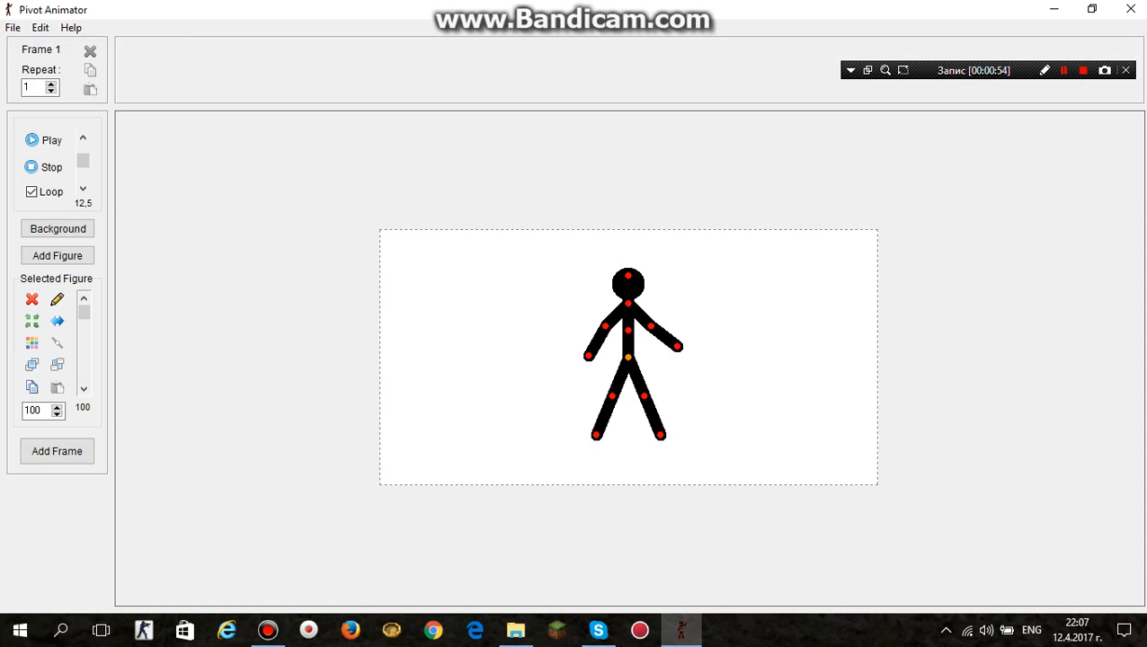
click(56, 450)
click(57, 450)
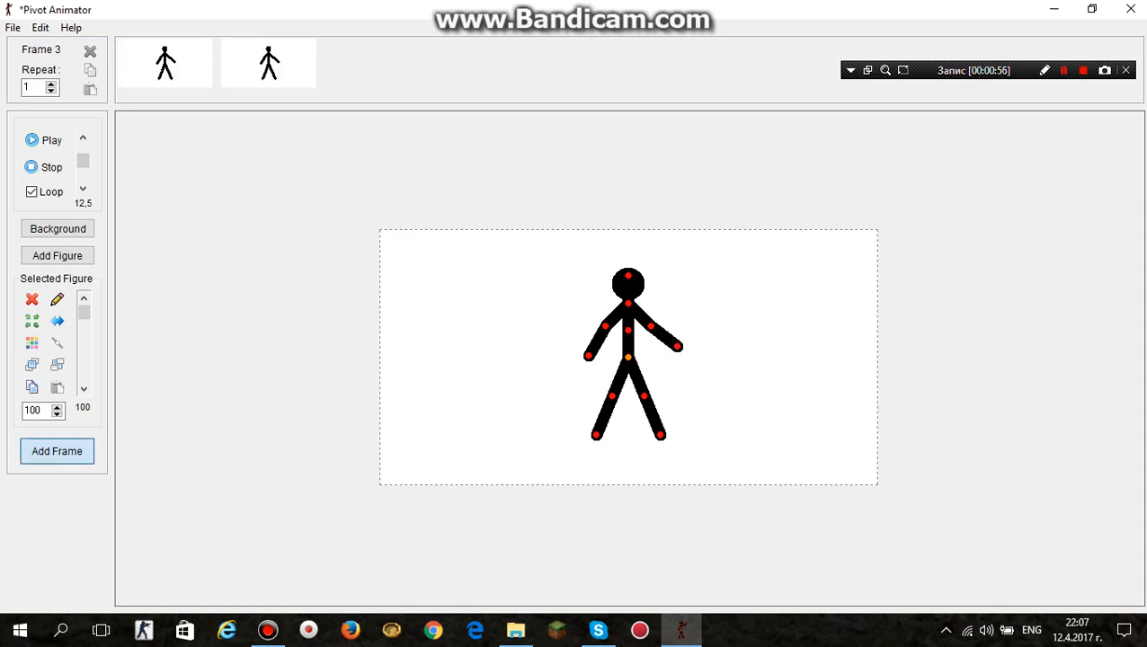
Step: Raise the same forearm to nearly horizontal in two small stages, adding two frames after each pose
drag(678, 346, 683, 339)
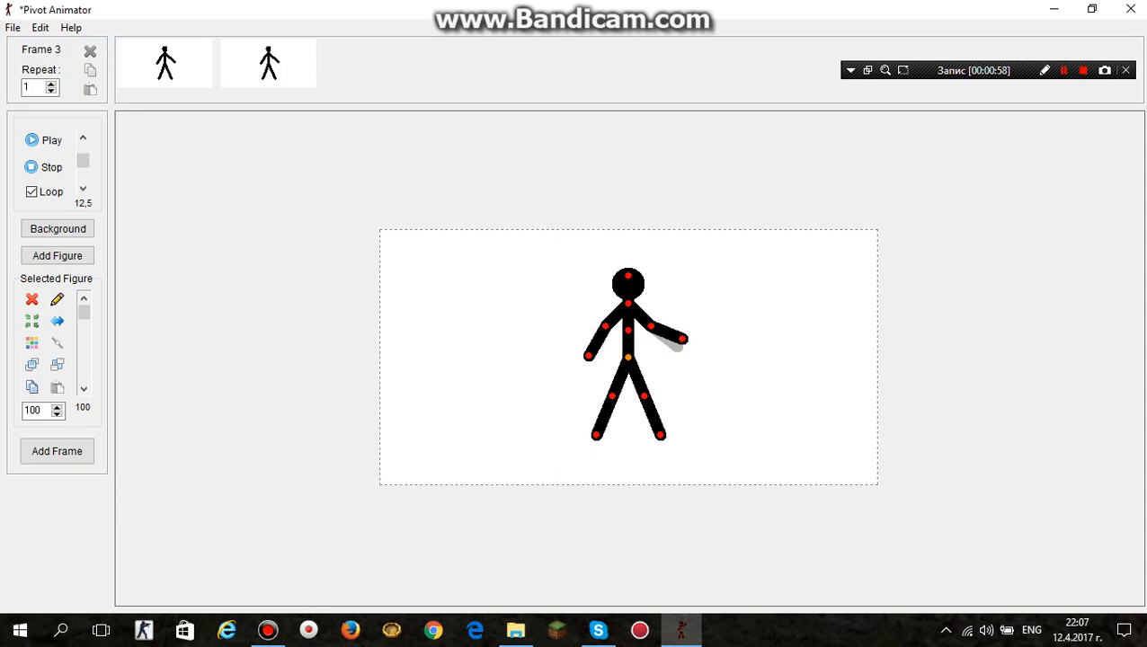
click(56, 450)
click(57, 450)
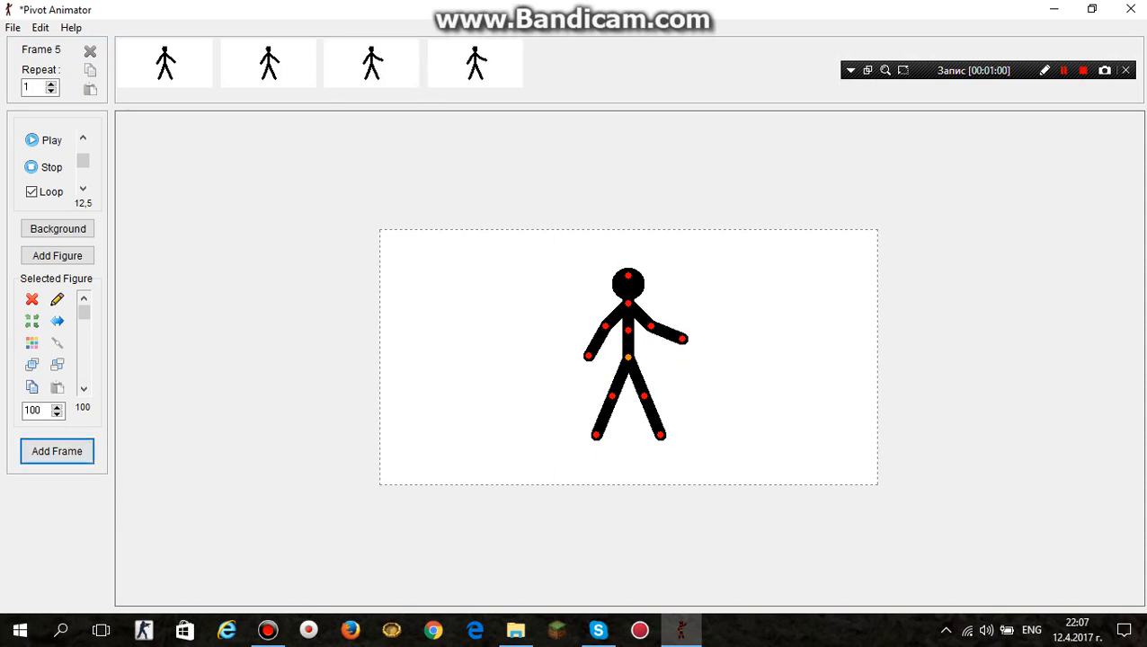
drag(683, 339, 689, 329)
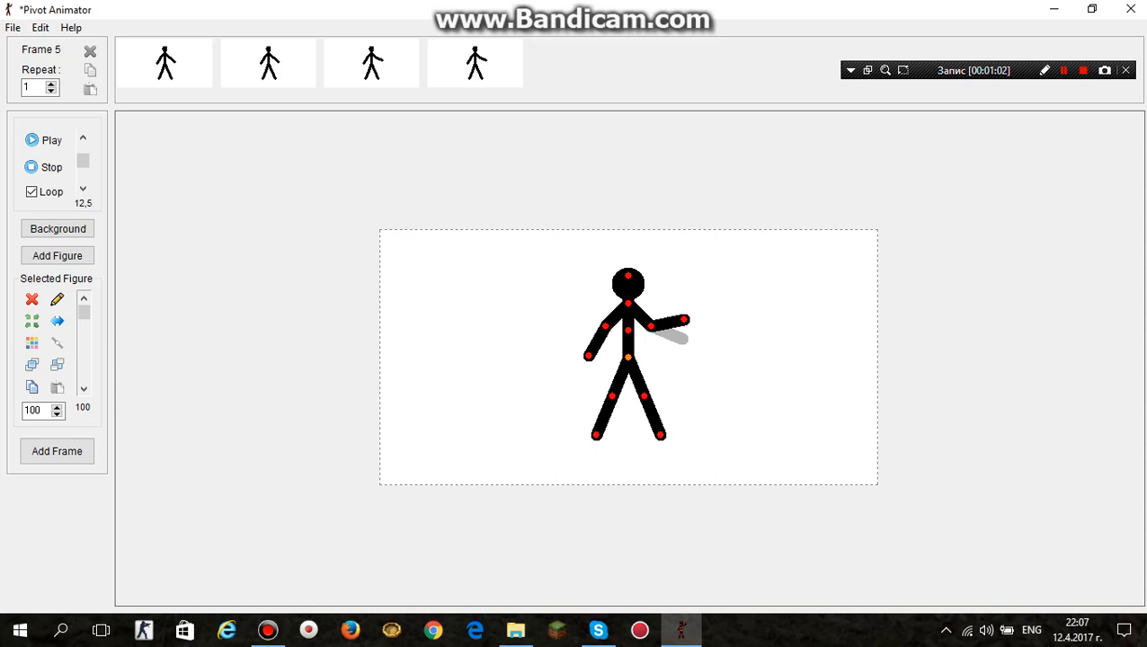
click(56, 450)
click(57, 450)
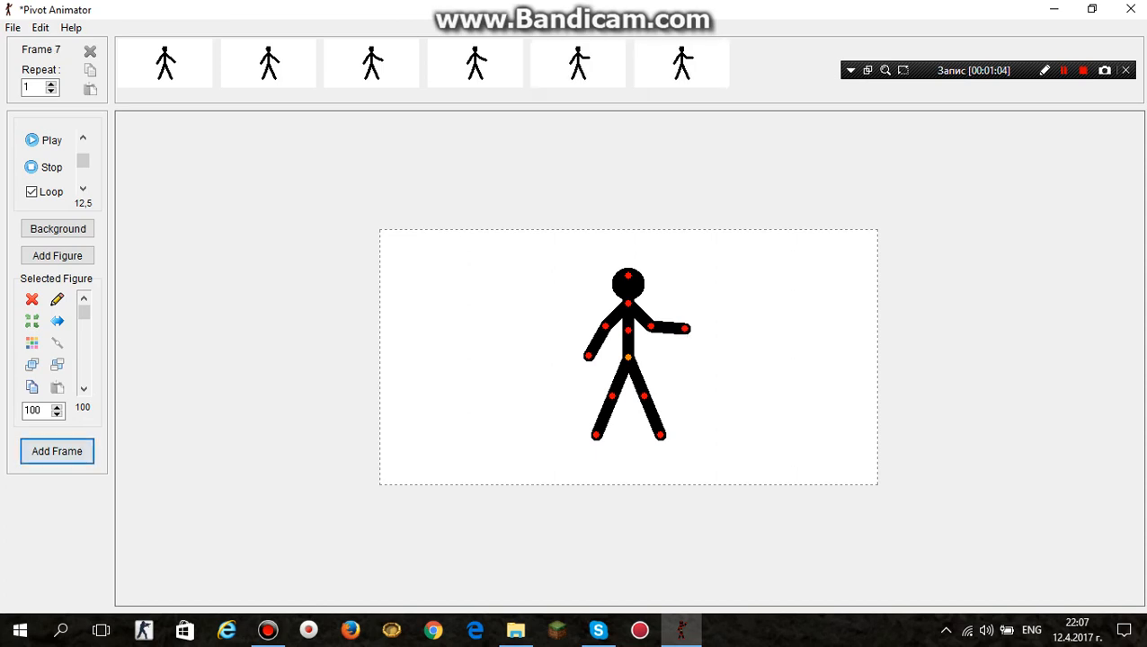
Step: Lift the whole outstretched arm, upper arm included, to about shoulder height in two stages, adding two frames after each
drag(685, 329, 689, 317)
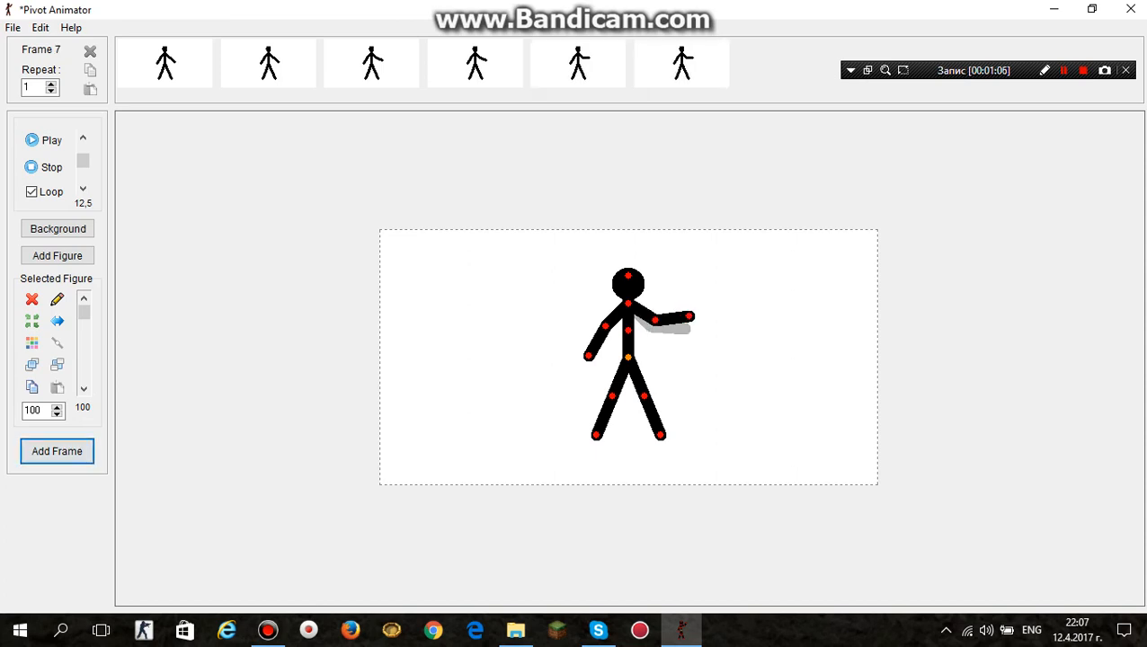
click(56, 450)
click(56, 450)
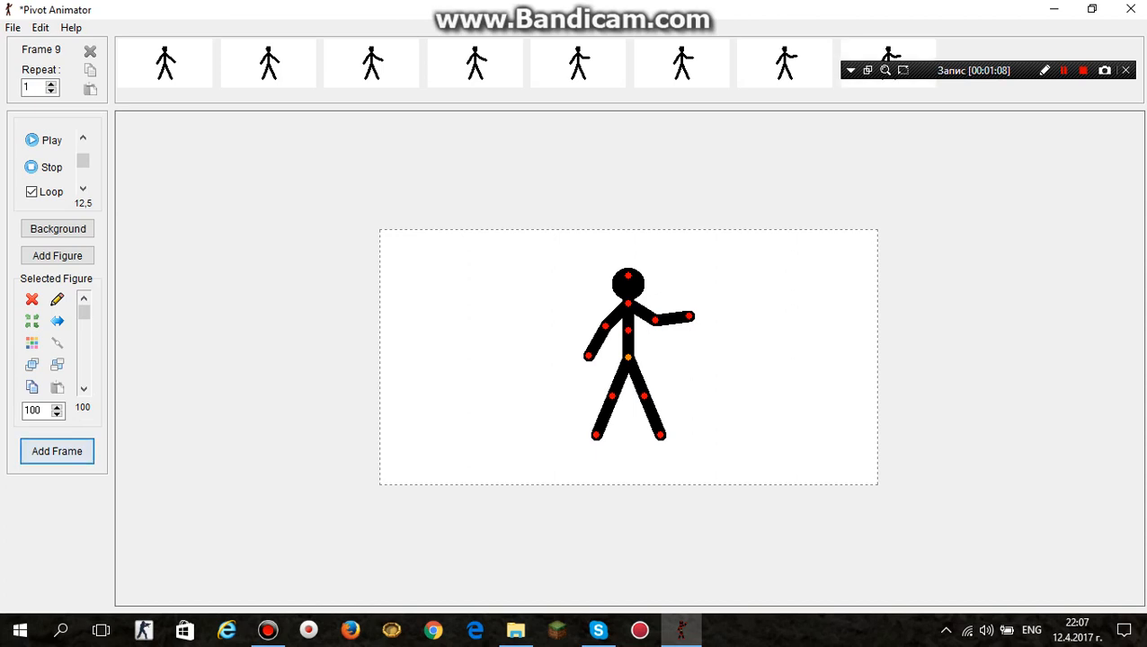
drag(689, 316, 690, 303)
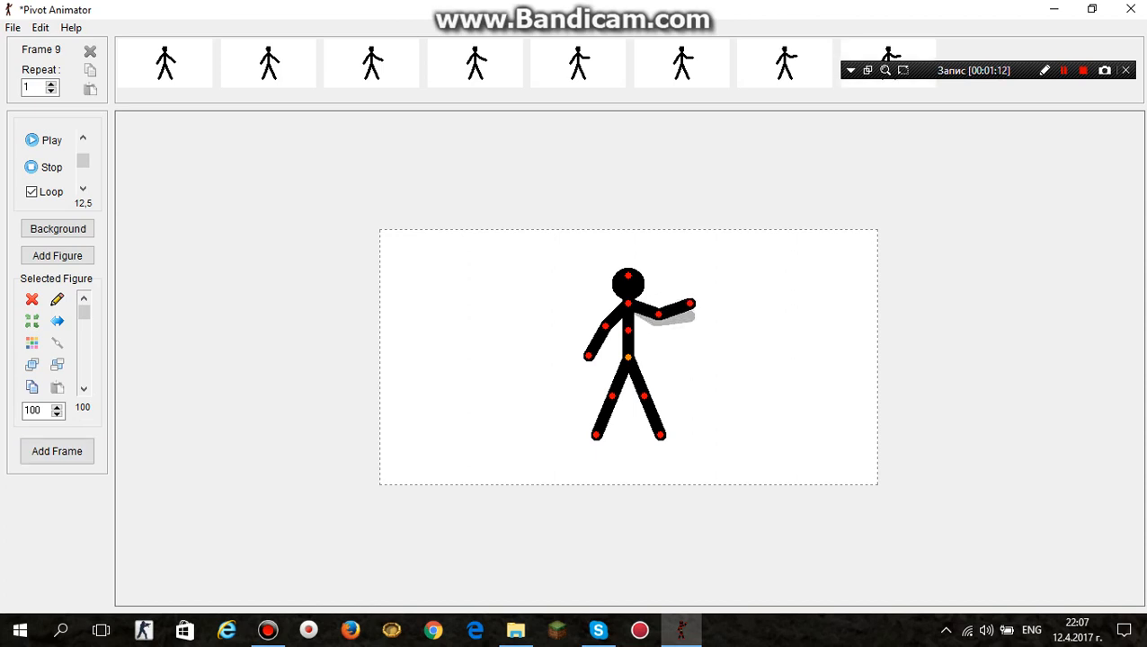
click(56, 451)
click(56, 451)
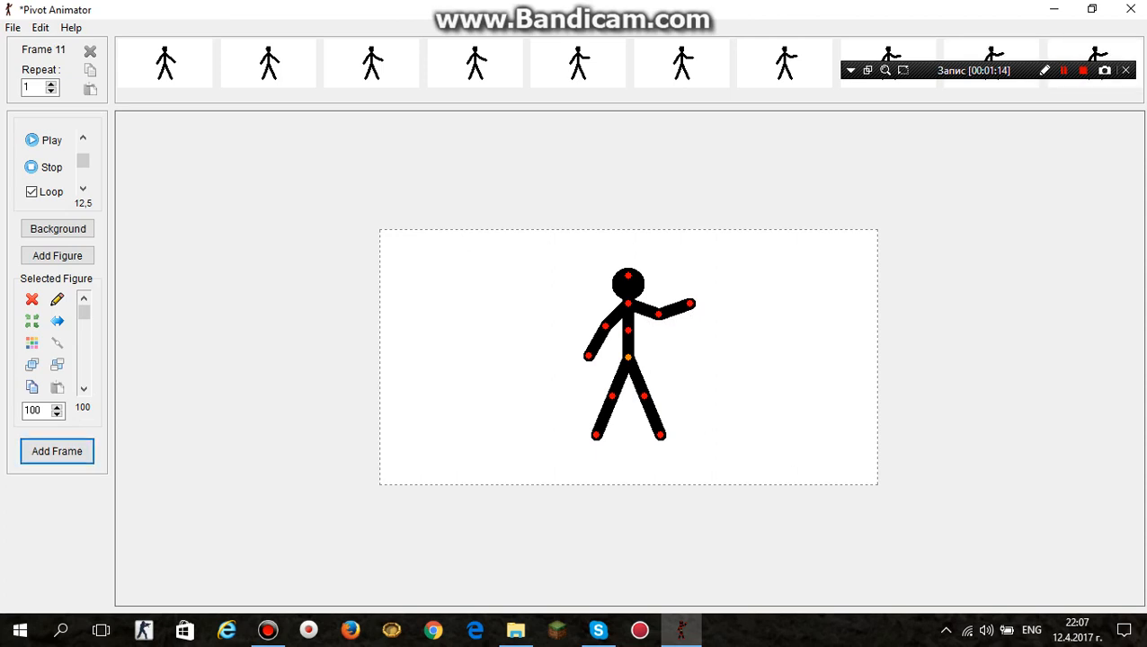
Step: Open the stick figure for editing in the Stick Figure Builder and delete its segments until only one upper-leg line remains
click(57, 299)
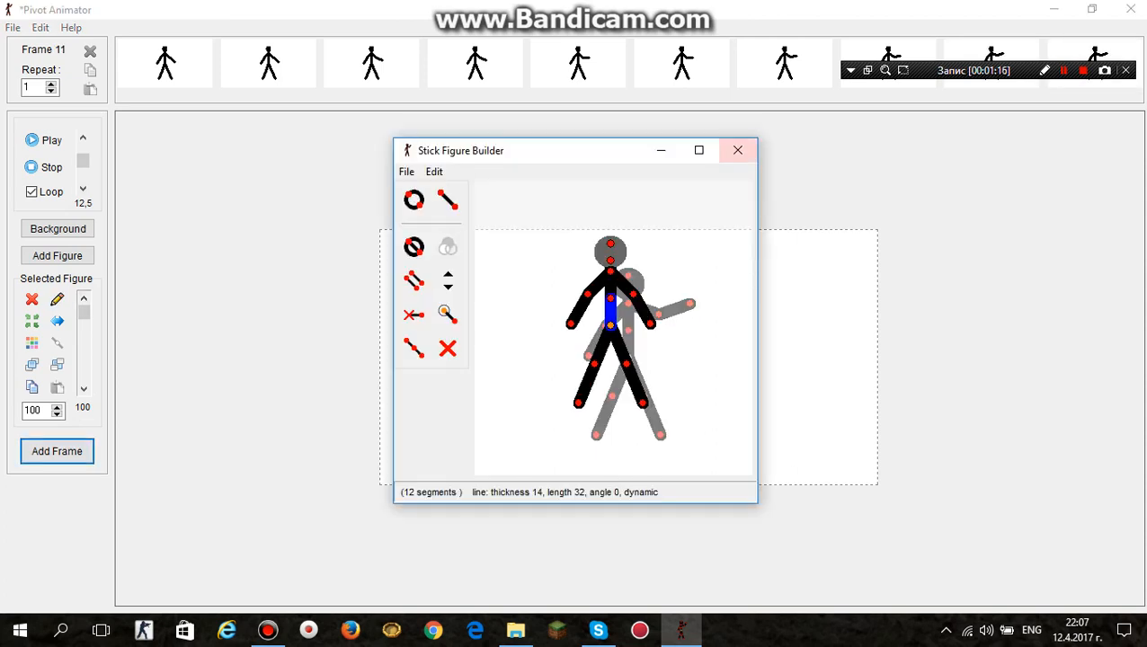
click(448, 348)
click(447, 348)
click(447, 348)
click(448, 348)
click(448, 347)
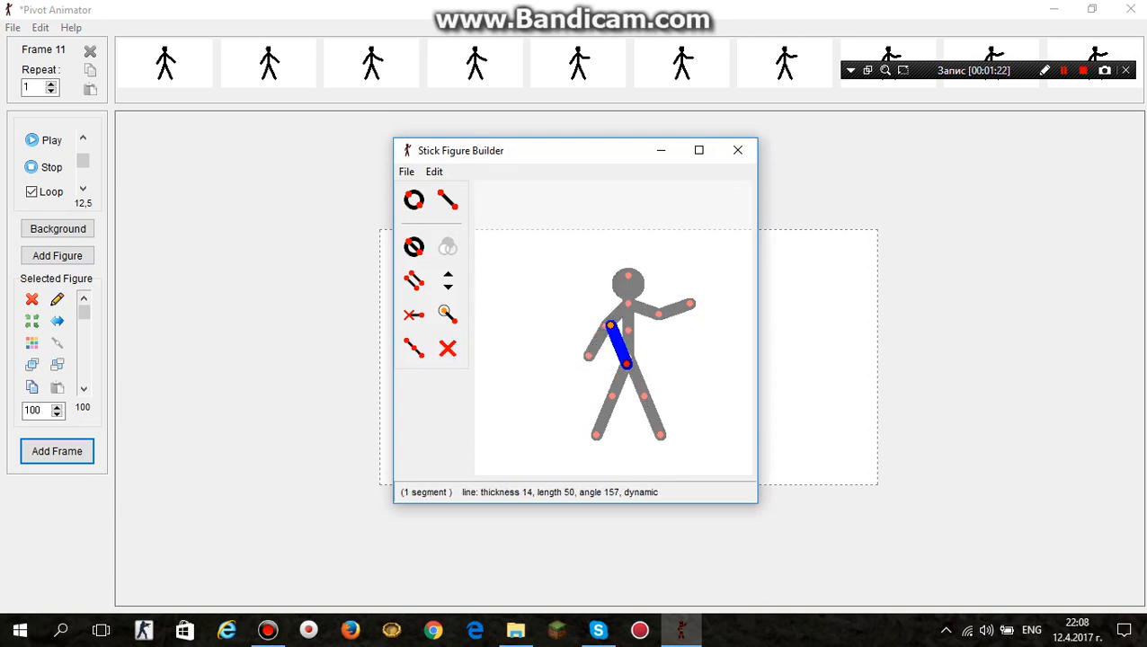
Step: Attach a white circle segment about 56 long with thickness 14 to the remaining line, and shift the shape slightly sideways
click(413, 200)
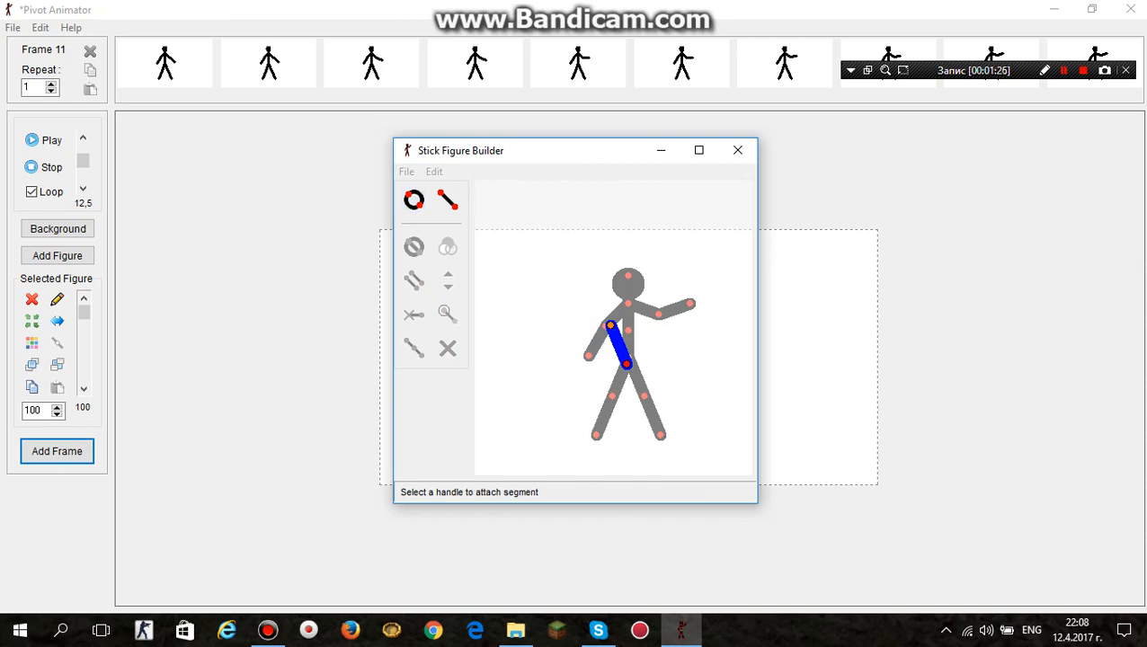
click(626, 364)
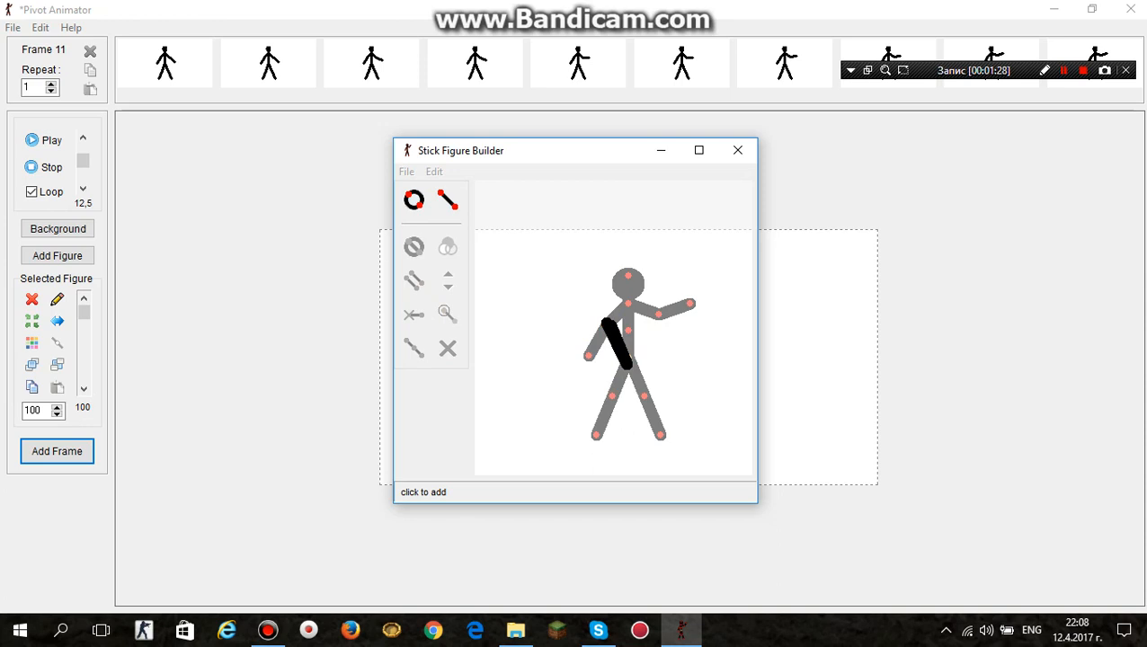
click(606, 322)
click(414, 246)
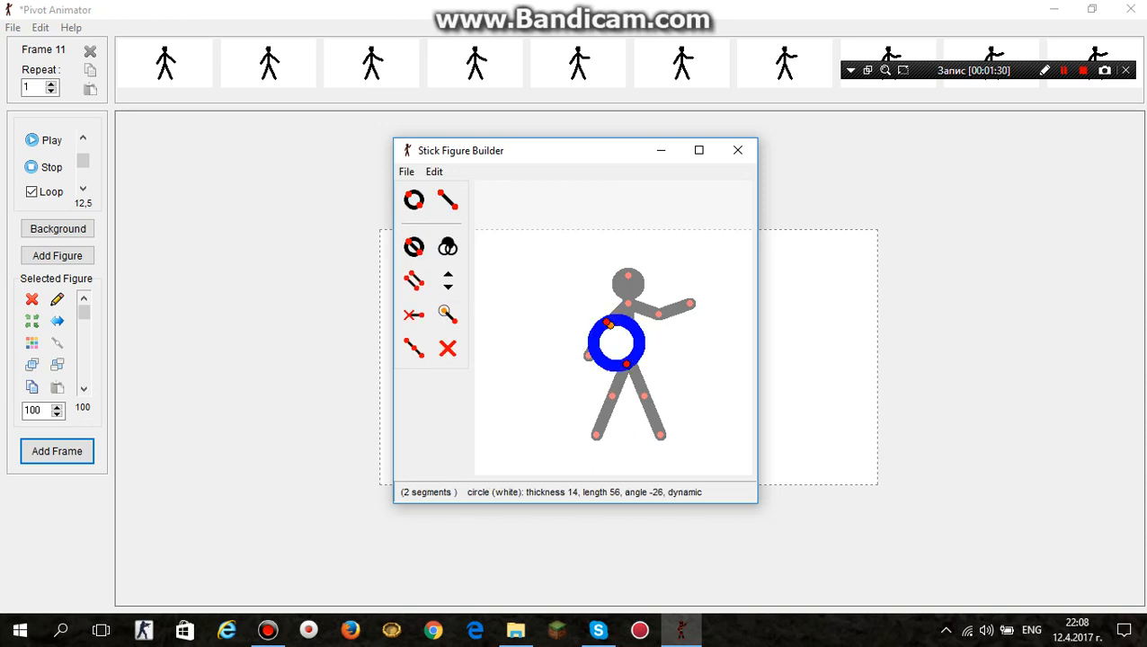
drag(607, 323, 631, 327)
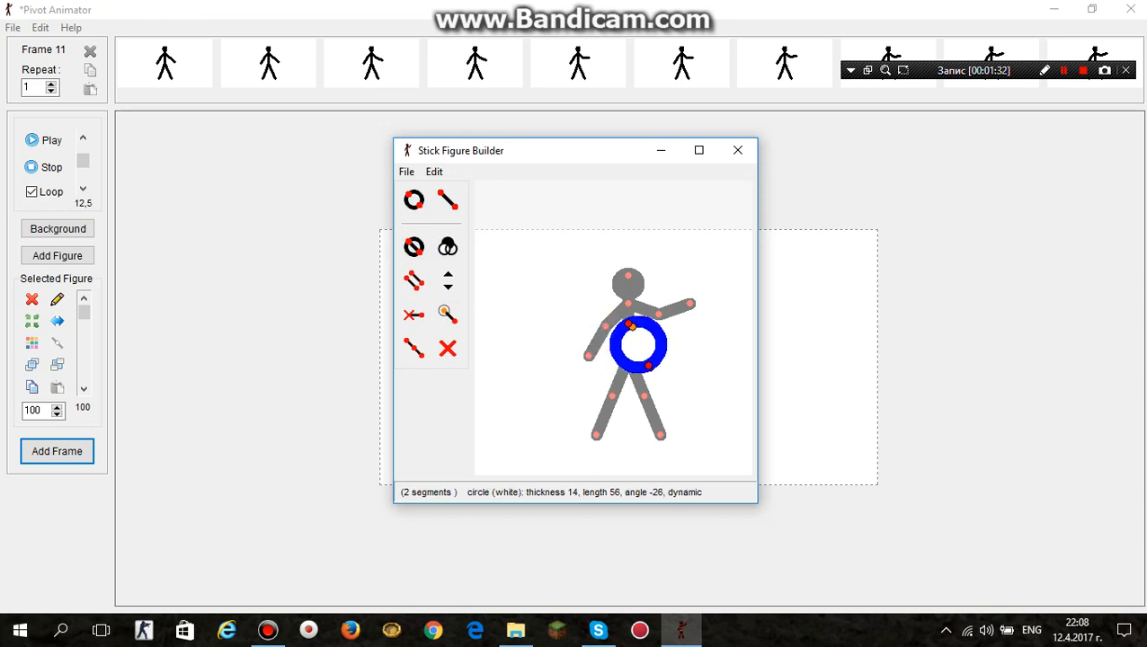
Step: Add the circle figure to the animation under the name "orihfgiroew"
click(407, 172)
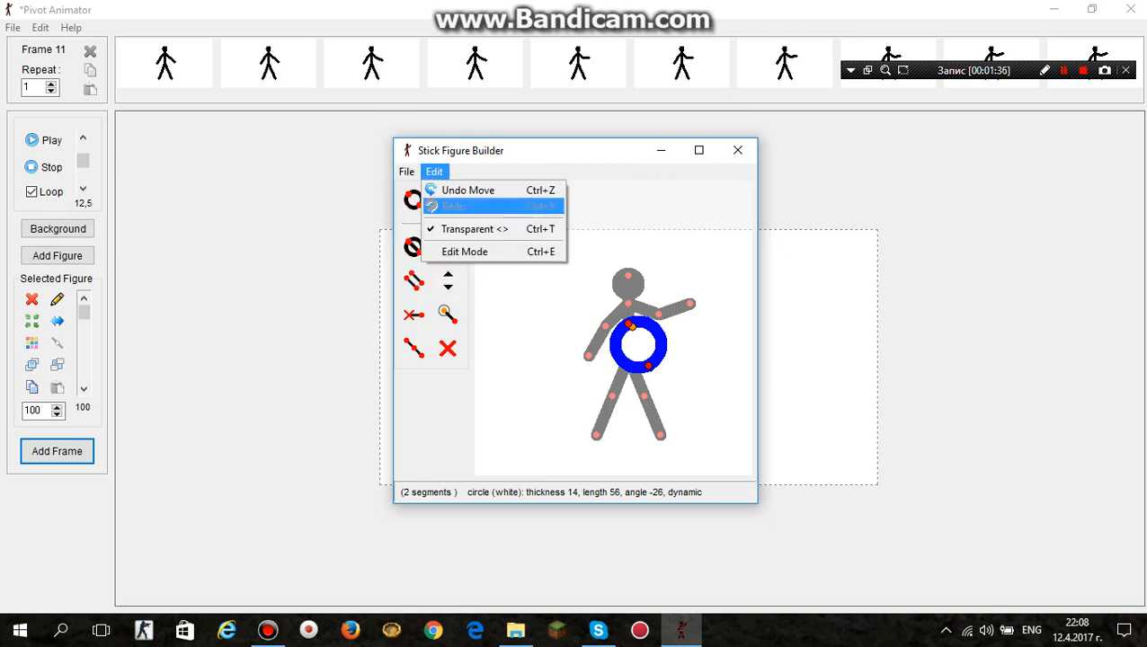
key(Down)
key(Down)
key(Down)
key(Down)
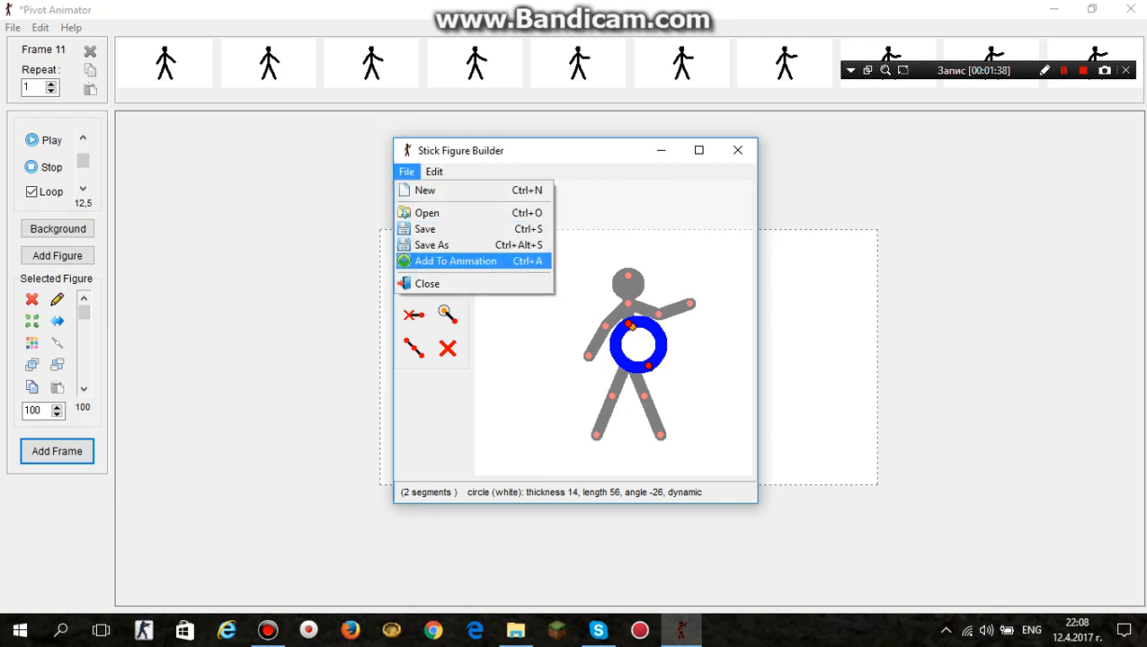
key(Return)
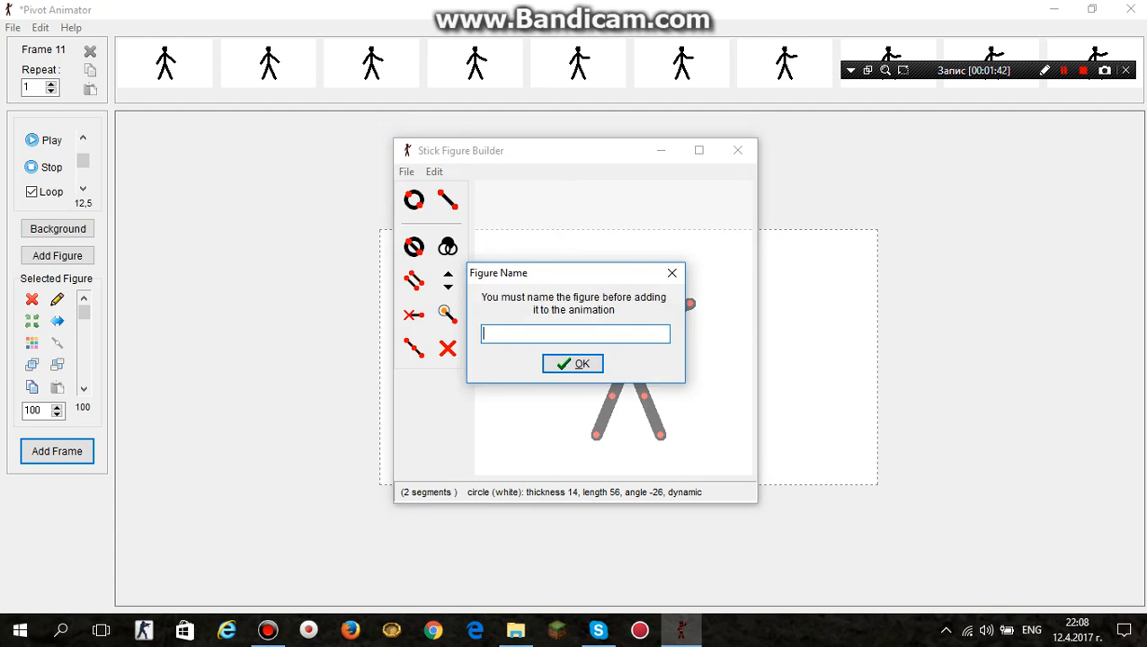
text(orihfgiroew)
key(Return)
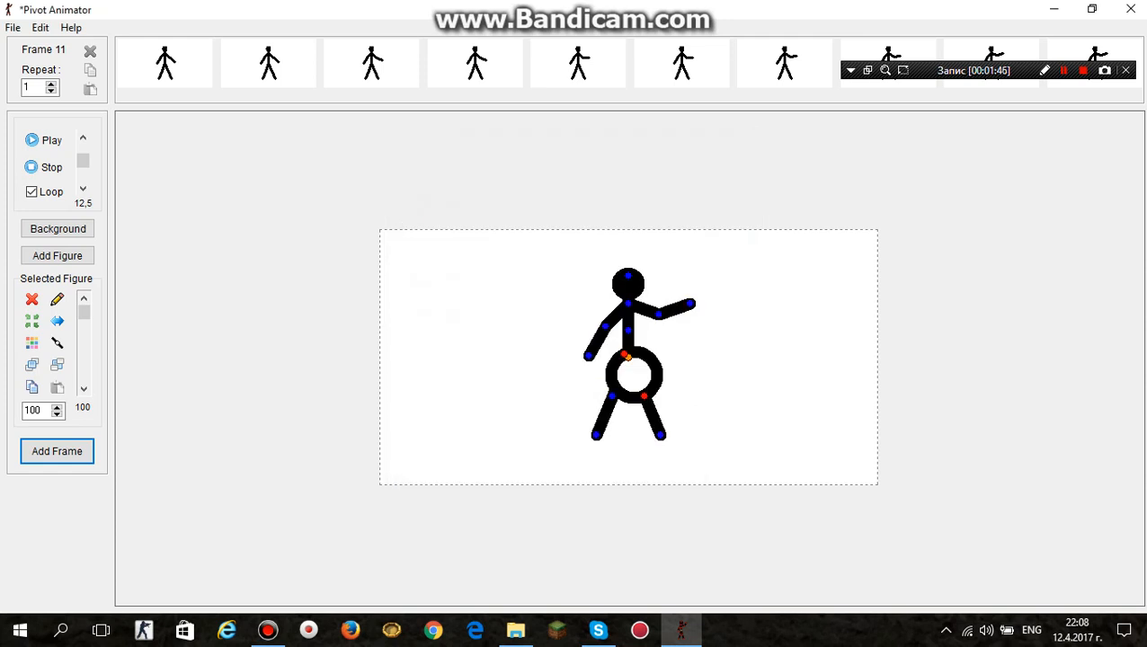
Step: Move the circle figure to foot level in front of the stick figure and add two frames
drag(625, 355, 734, 401)
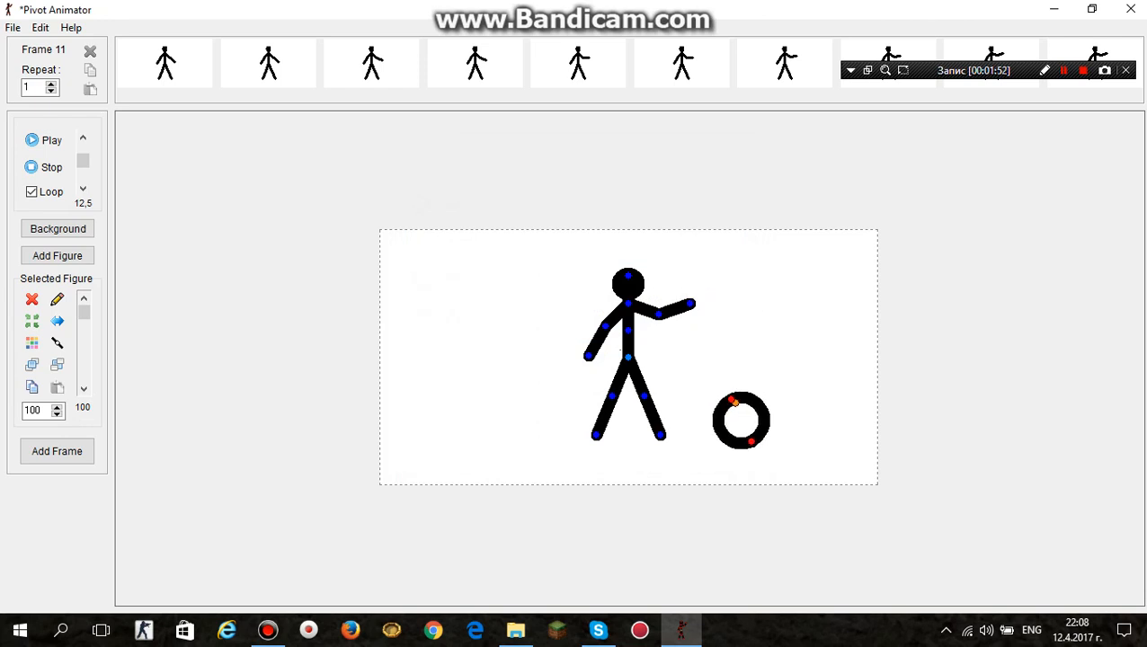
click(57, 451)
click(57, 451)
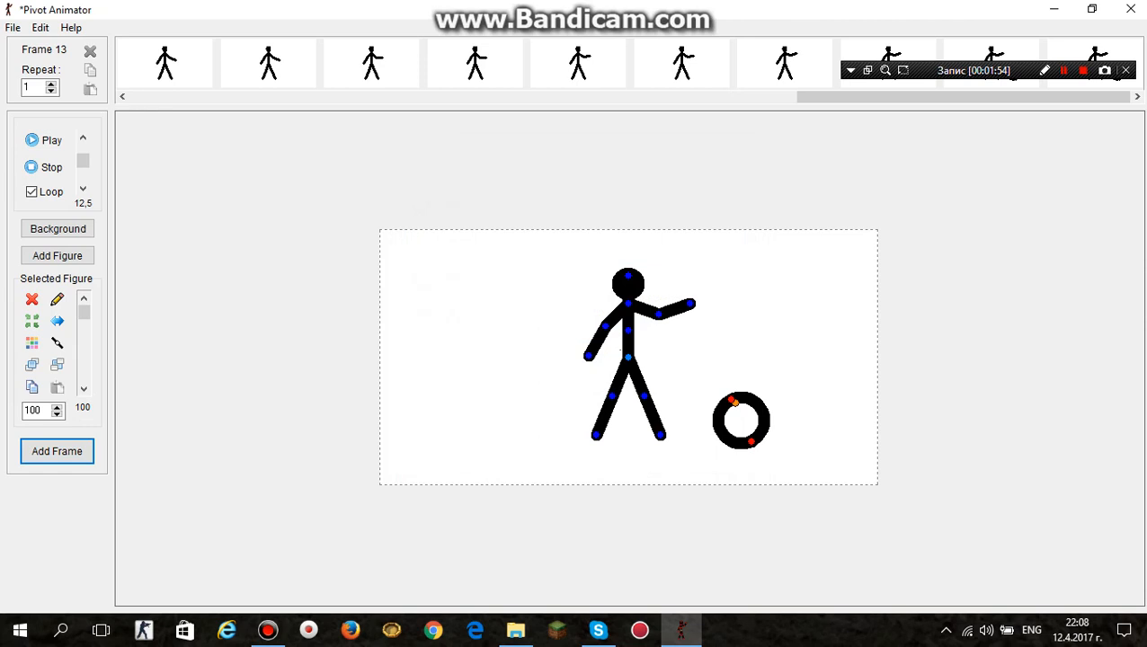
Step: Tilt the stick figure's head slightly forward, and lower the outstretched forearm in two stages, adding two frames after each change
drag(628, 276, 636, 277)
click(57, 452)
click(56, 451)
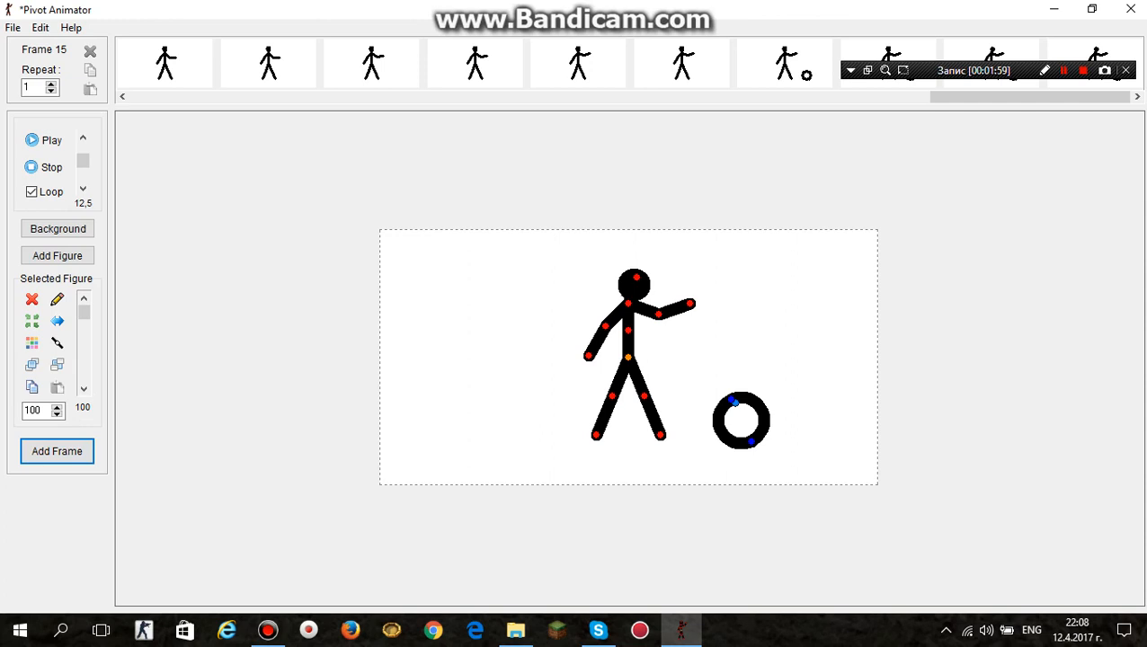
drag(690, 304, 692, 316)
click(57, 451)
click(57, 452)
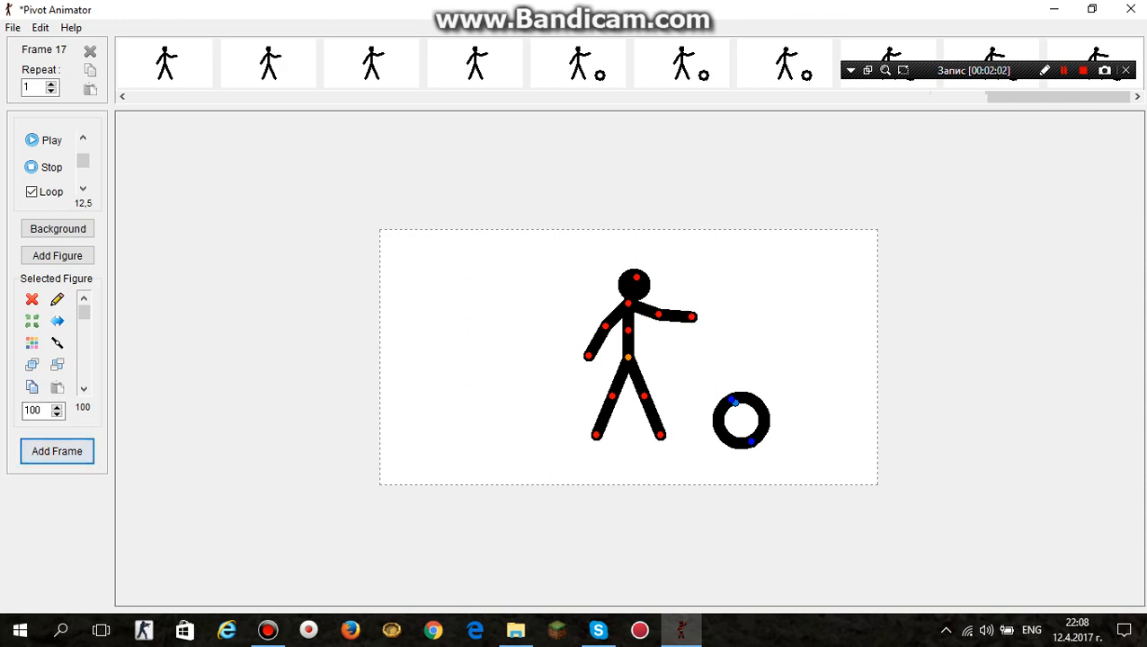
drag(692, 316, 690, 328)
click(57, 451)
click(57, 452)
Step: Lean the stick figure's torso forward, angle the rear arm behind it, lower the front arm, and add frames up to frame 21, plus two more
drag(627, 303, 601, 356)
click(56, 451)
click(57, 451)
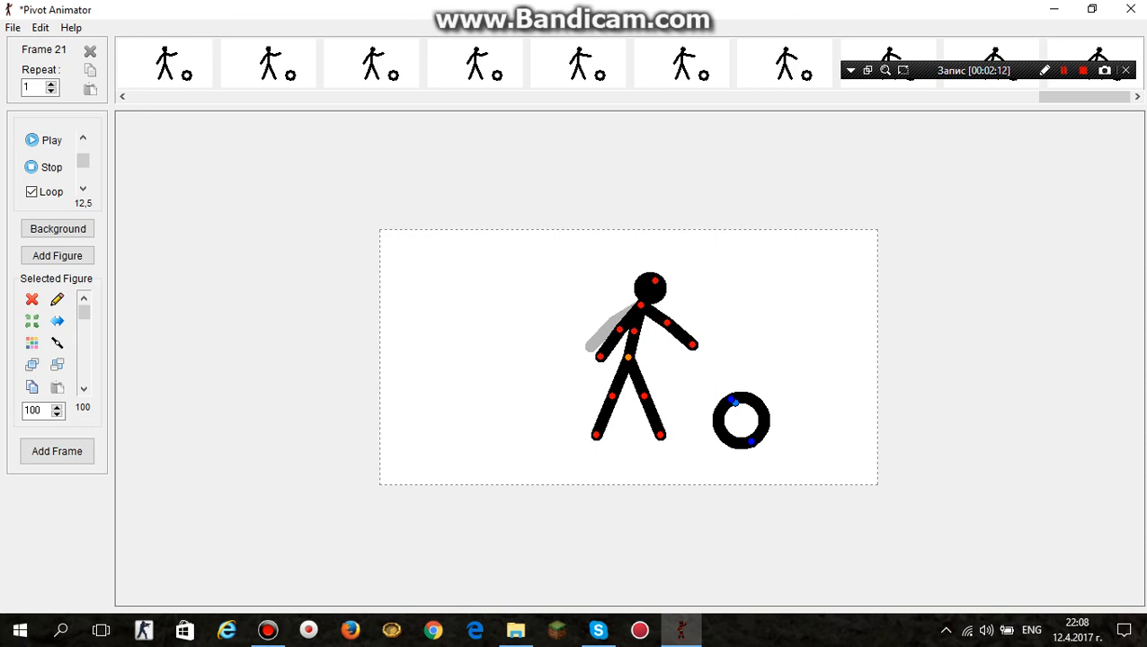
click(57, 451)
click(57, 451)
Step: Lean the stick figure's torso further forward, adjust the front hand slightly inward, and add two frames
drag(633, 330, 640, 334)
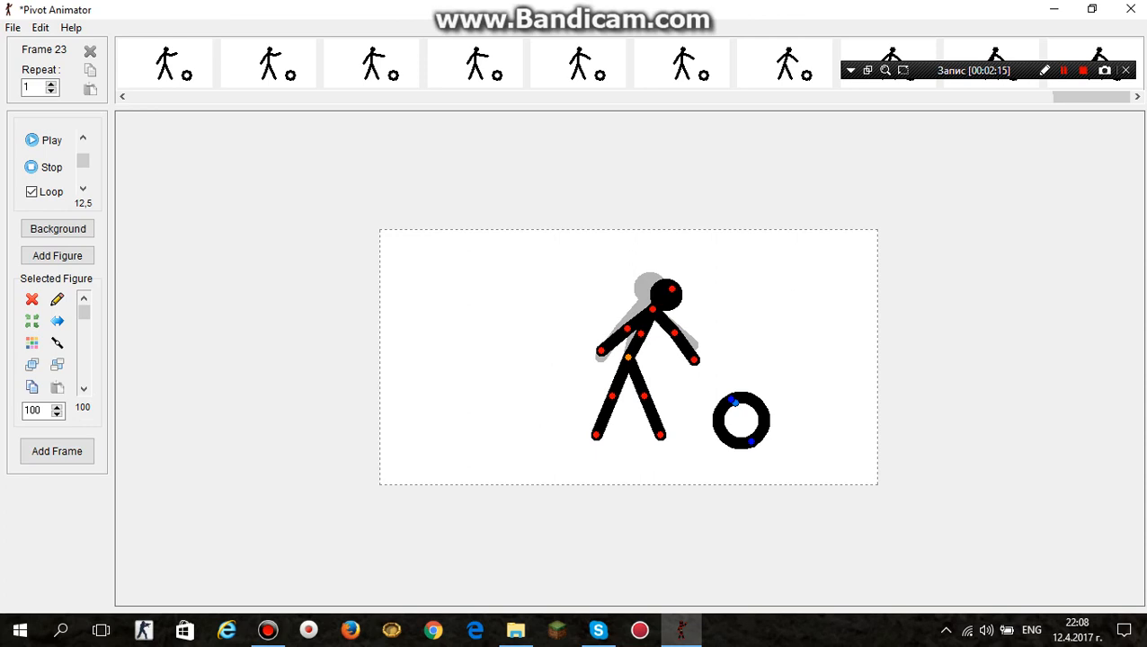
drag(694, 361, 692, 363)
click(57, 450)
click(57, 450)
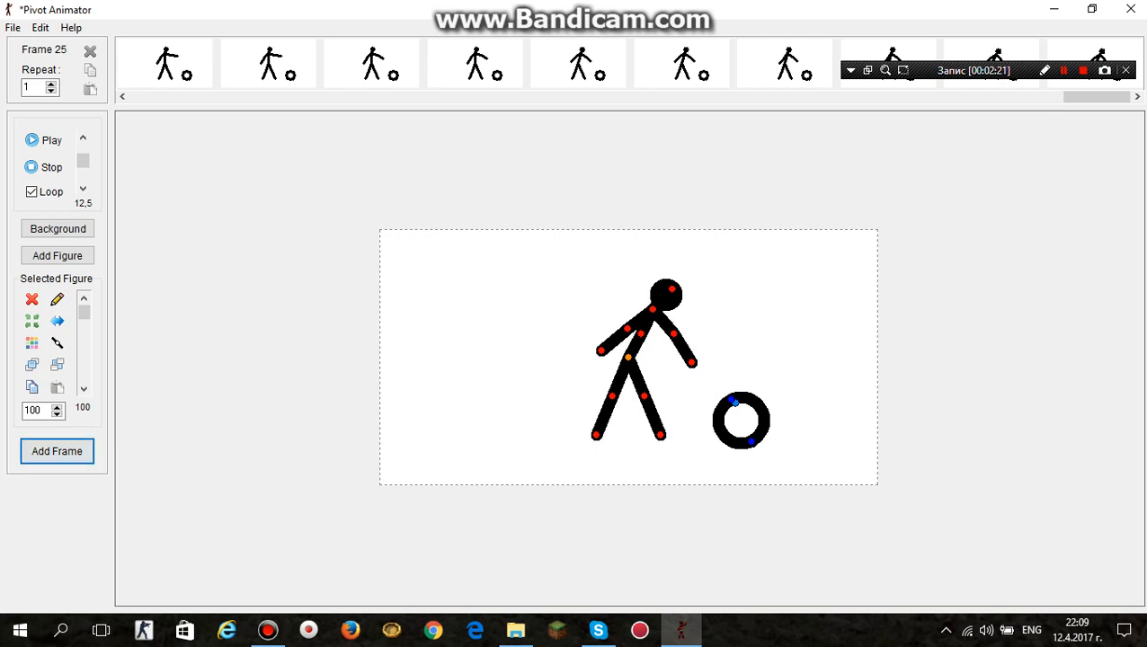
Step: Lean the torso slightly more and add a frame, then swing the front leg forward and add two frames
mouse_move(641, 333)
mouse_down()
mouse_move(651, 343)
mouse_move(643, 334)
mouse_up()
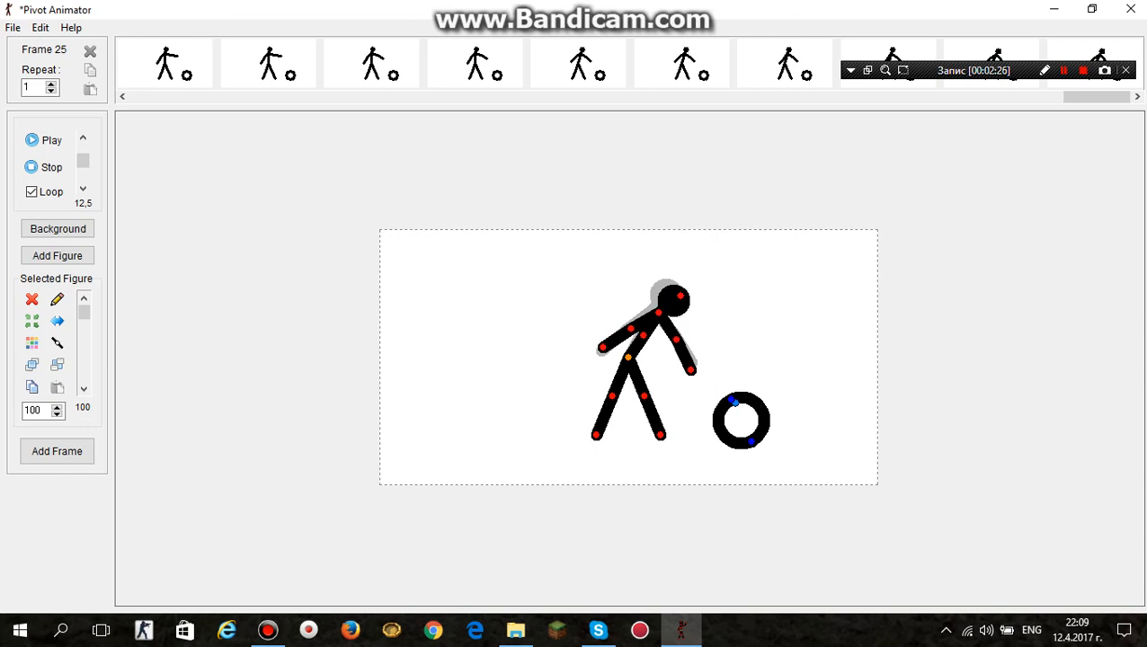
click(57, 451)
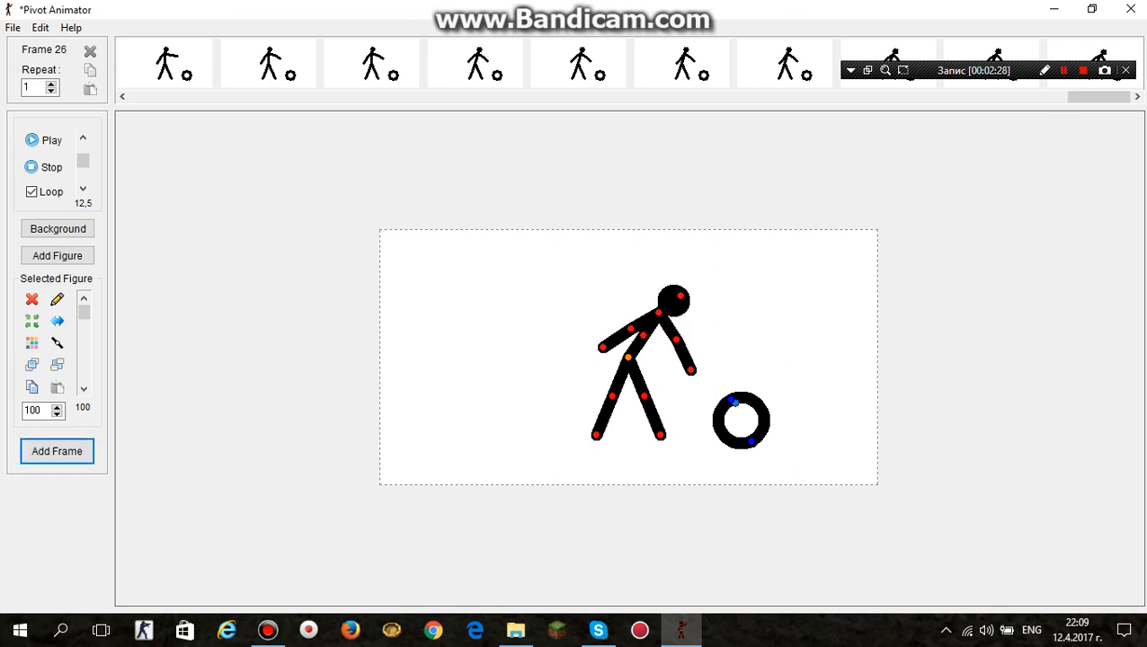
drag(643, 395, 650, 393)
click(57, 451)
click(57, 451)
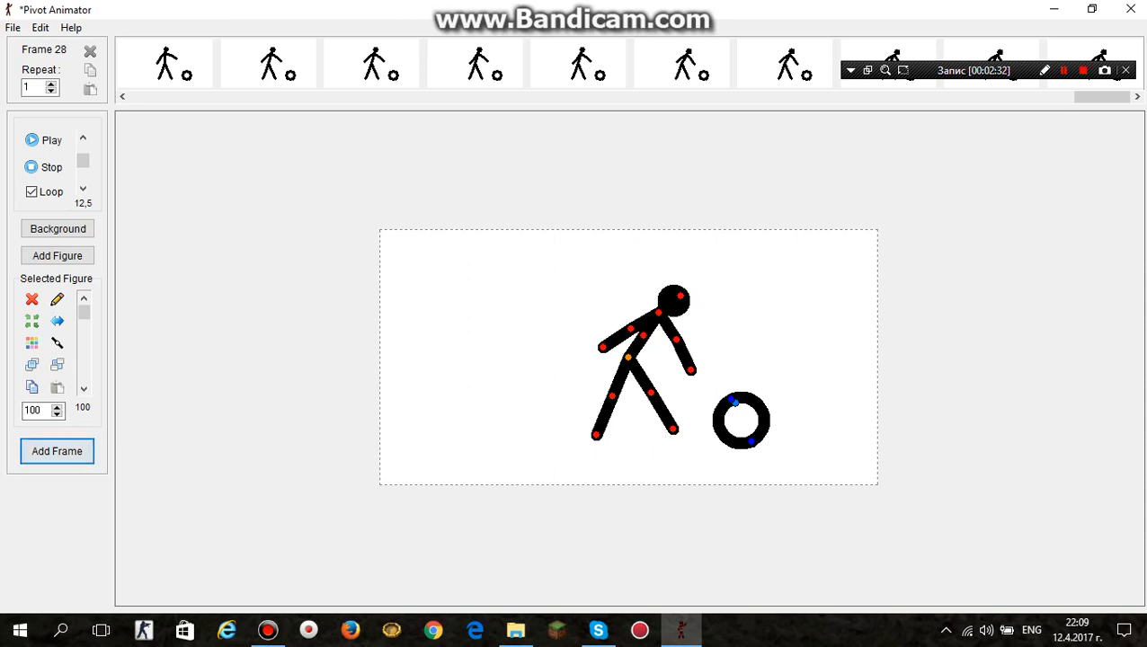
Step: Bring the rear leg forward and add two frames, then shift the figure toward the circle with its front leg raised and add two more
drag(612, 396, 619, 398)
click(56, 451)
click(56, 452)
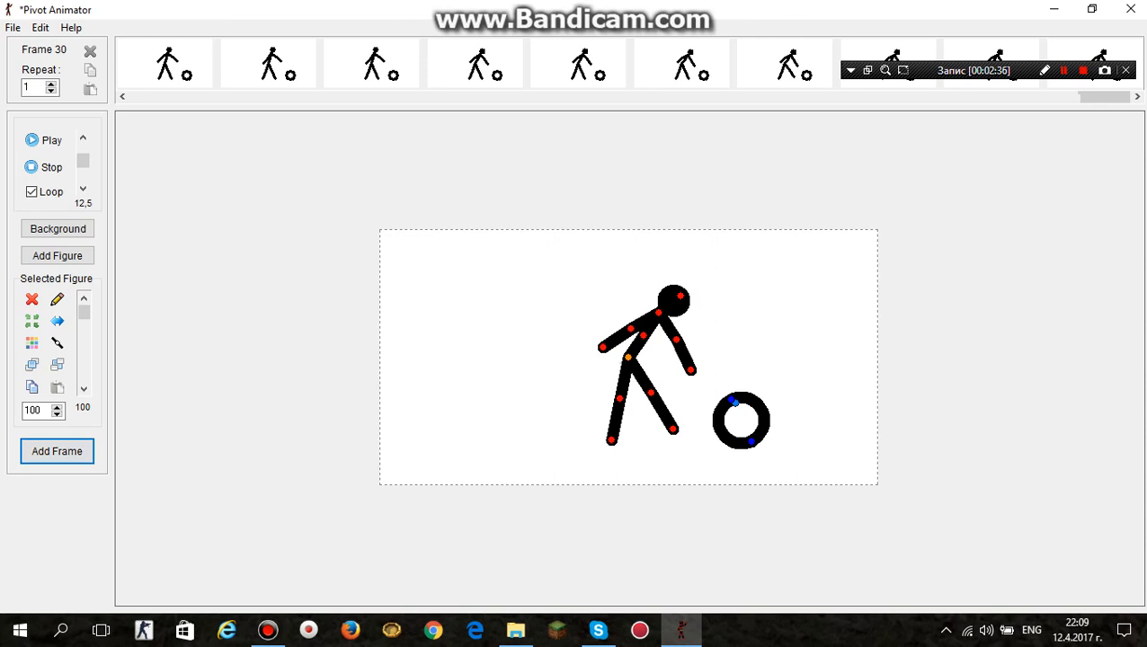
drag(649, 392, 634, 359)
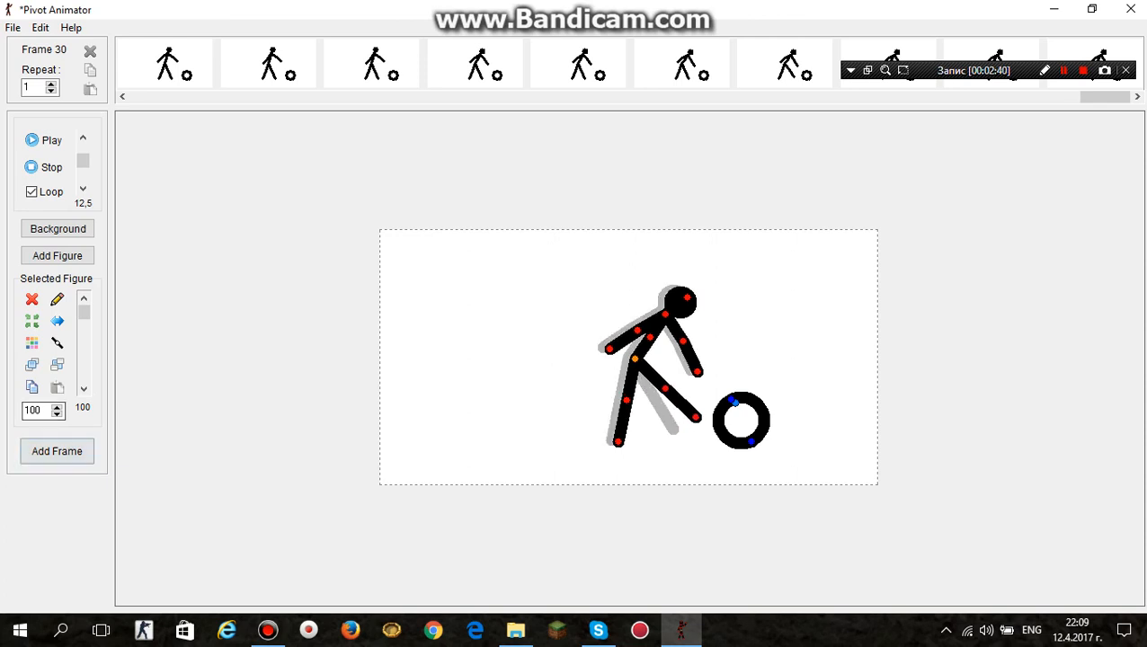
click(57, 451)
click(57, 451)
Step: Bend the torso and head down in two stages while reaching the front hand toward the circle, adding two frames after each stage
drag(687, 297, 704, 318)
click(57, 451)
click(57, 451)
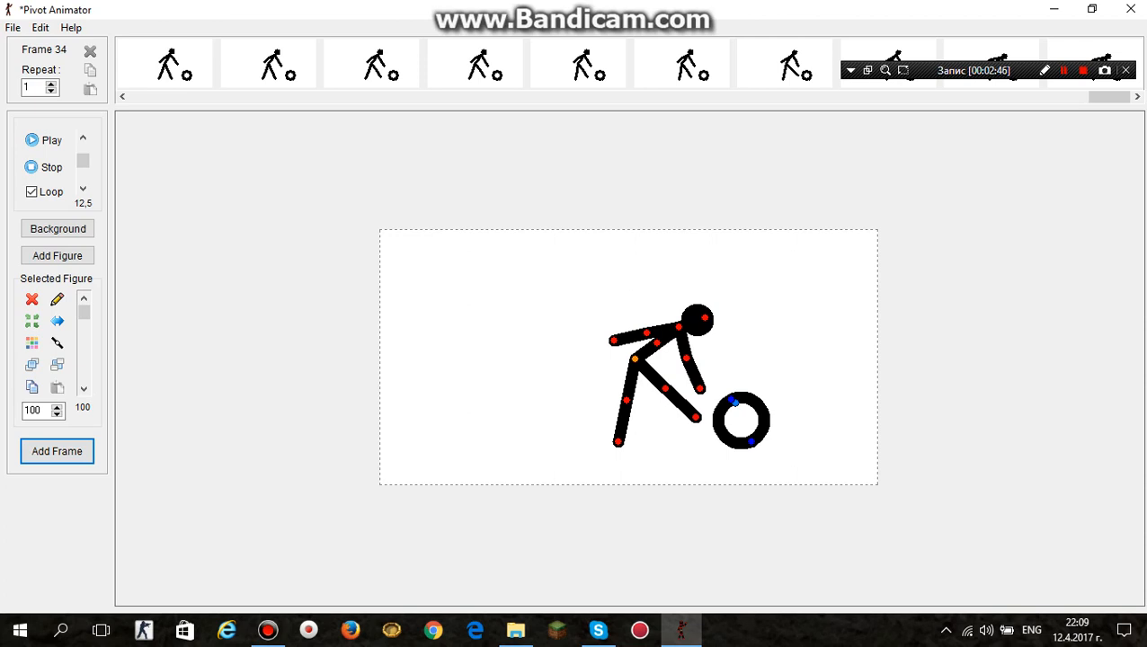
drag(704, 317, 714, 339)
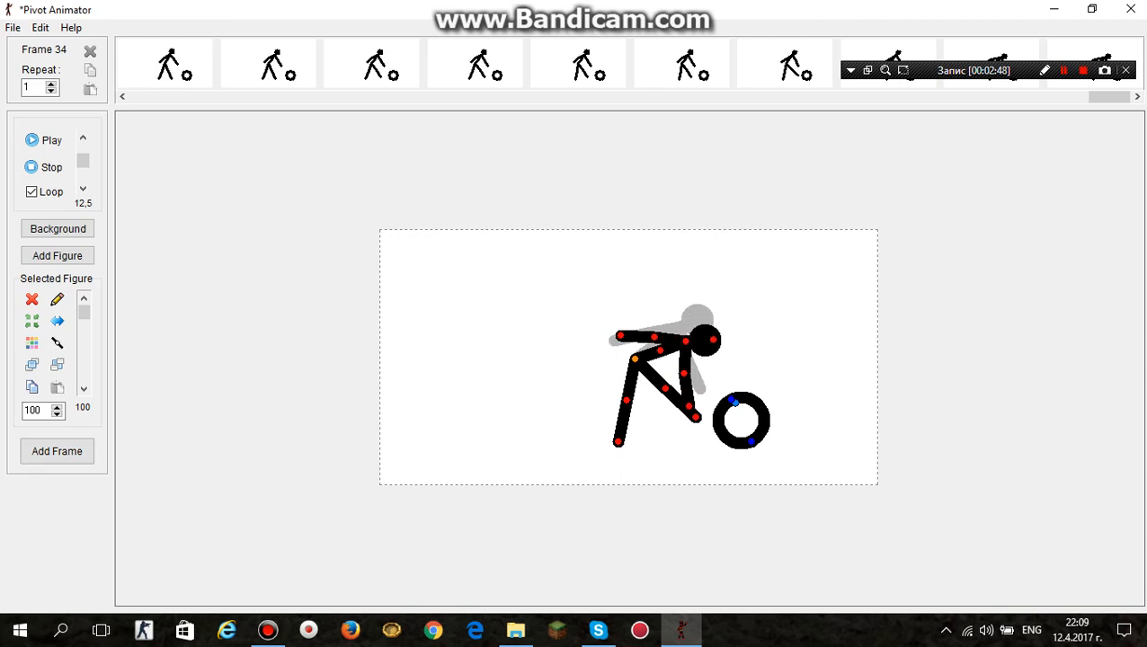
drag(689, 406, 706, 399)
click(57, 451)
click(57, 451)
Step: Lower the torso and front foot slightly, extend the front hand to the circle's edge, and add two frames
drag(660, 351, 661, 354)
drag(697, 416, 690, 422)
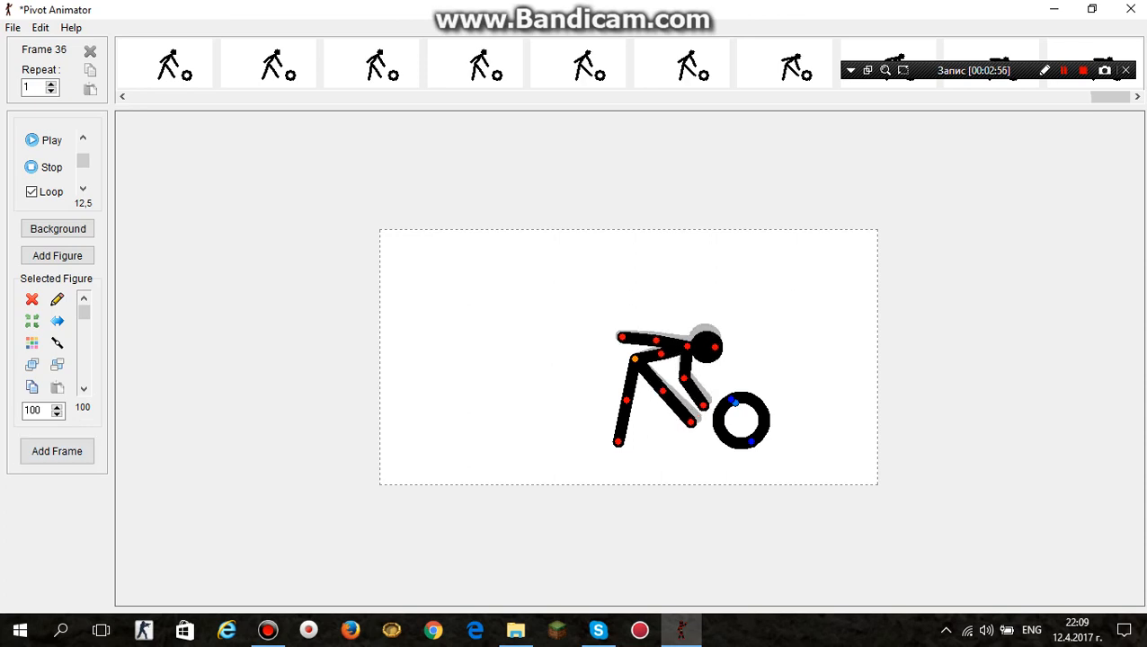
mouse_move(703, 404)
mouse_down()
mouse_move(729, 400)
mouse_move(722, 390)
mouse_move(709, 405)
mouse_up()
click(731, 400)
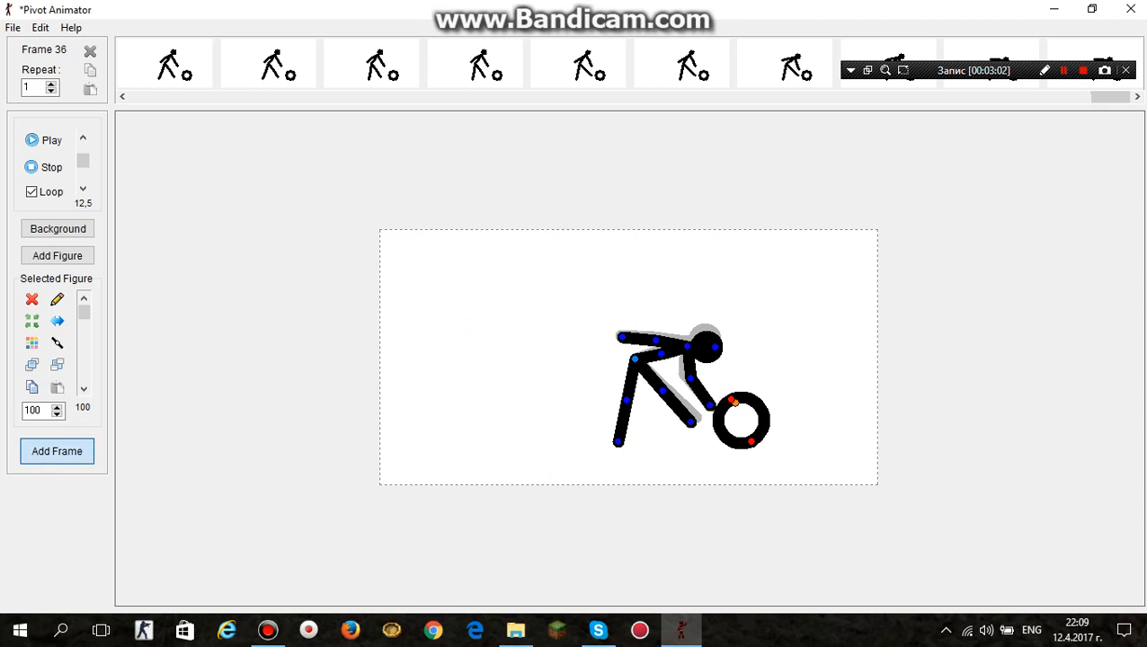
click(56, 452)
click(57, 451)
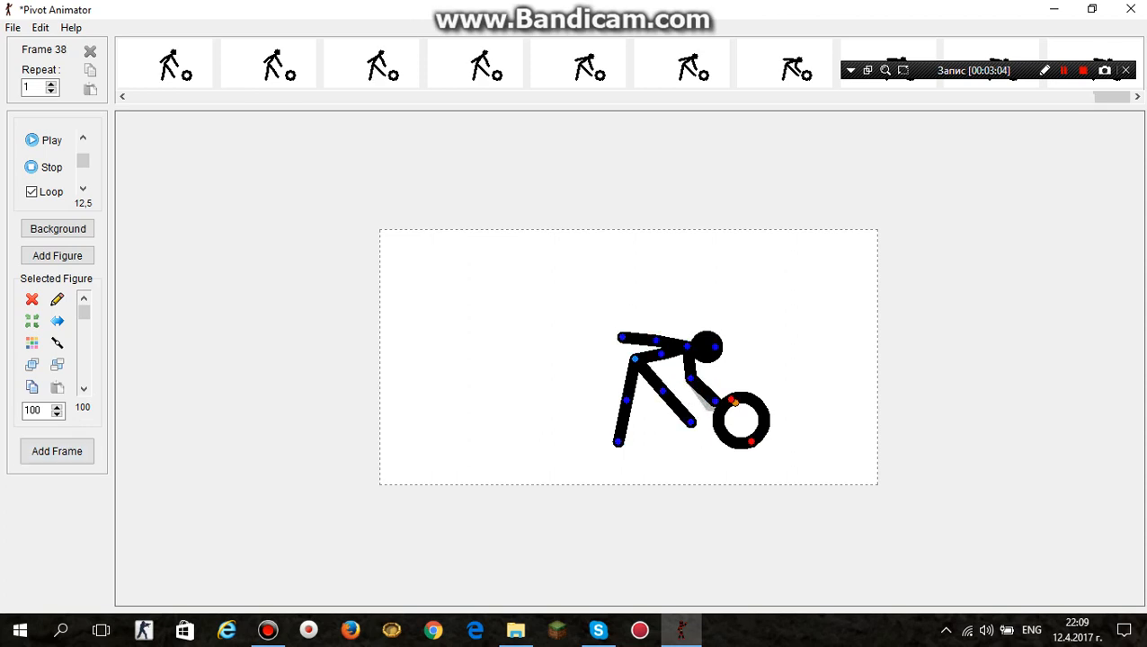
Step: Add two frames with the front hand on the circle, then raise the front elbow and add two more frames
click(57, 451)
click(56, 451)
drag(735, 403, 702, 374)
click(57, 451)
click(57, 451)
Step: Raise the stick figure's torso slightly, lift the circle off the ground with the front hand, and add two frames
drag(661, 354, 658, 348)
mouse_move(735, 385)
mouse_down()
mouse_move(734, 339)
mouse_move(738, 368)
mouse_up()
click(57, 451)
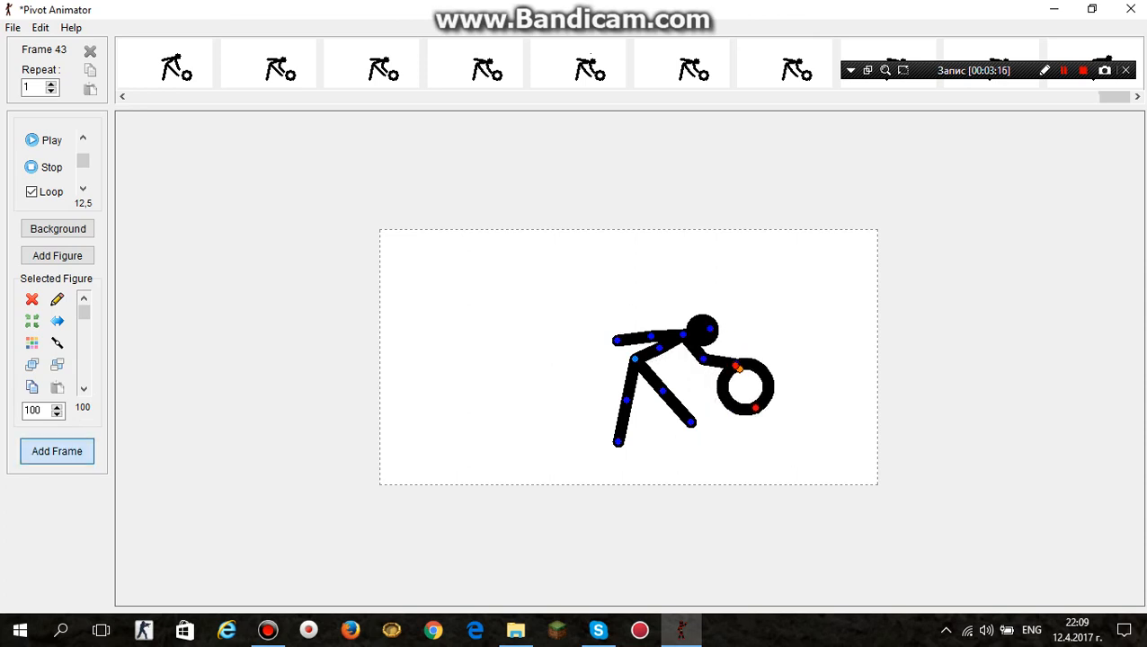
click(57, 451)
Step: Raise the front elbow and hand together with the circle slightly, and add two frames
click(658, 347)
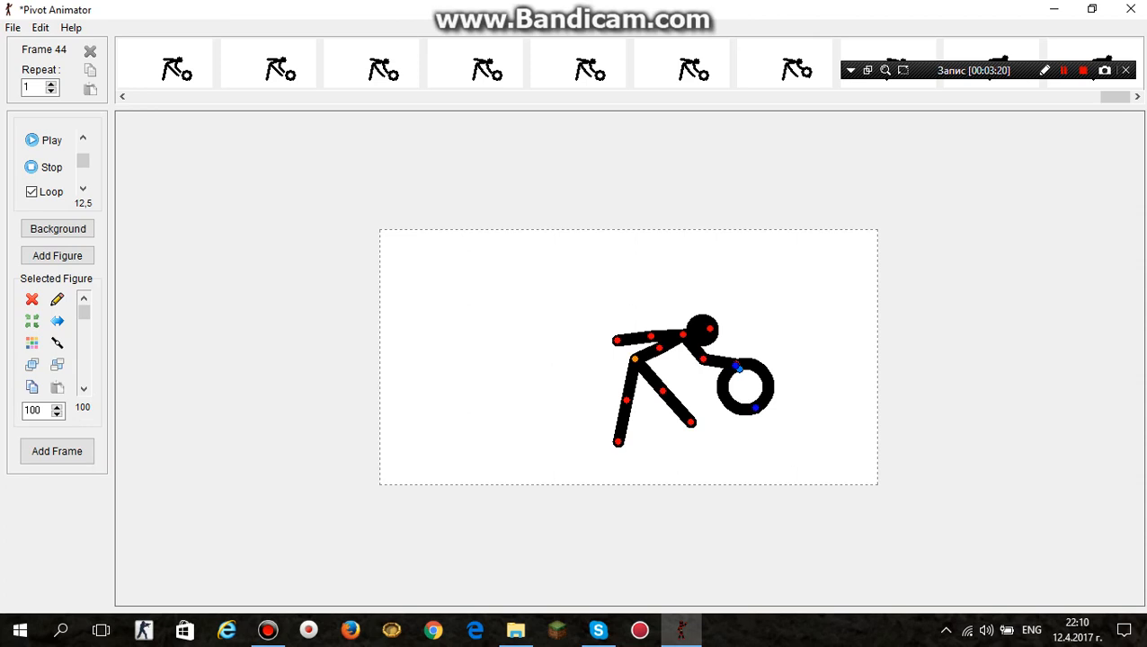
click(736, 368)
drag(737, 367, 709, 352)
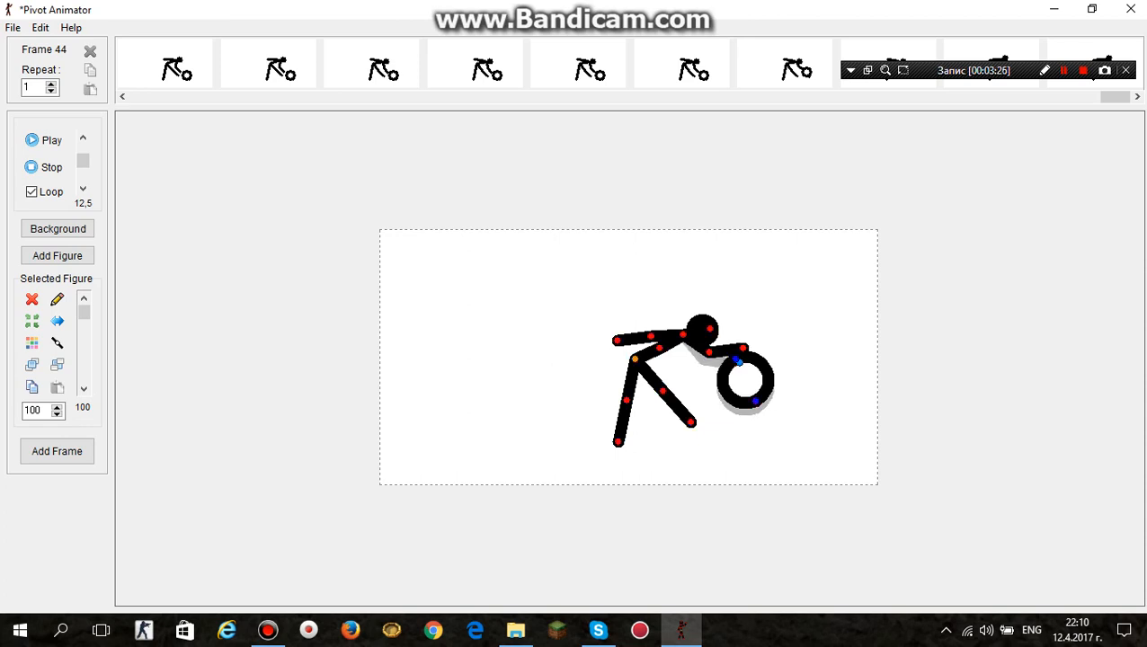
click(57, 451)
click(57, 451)
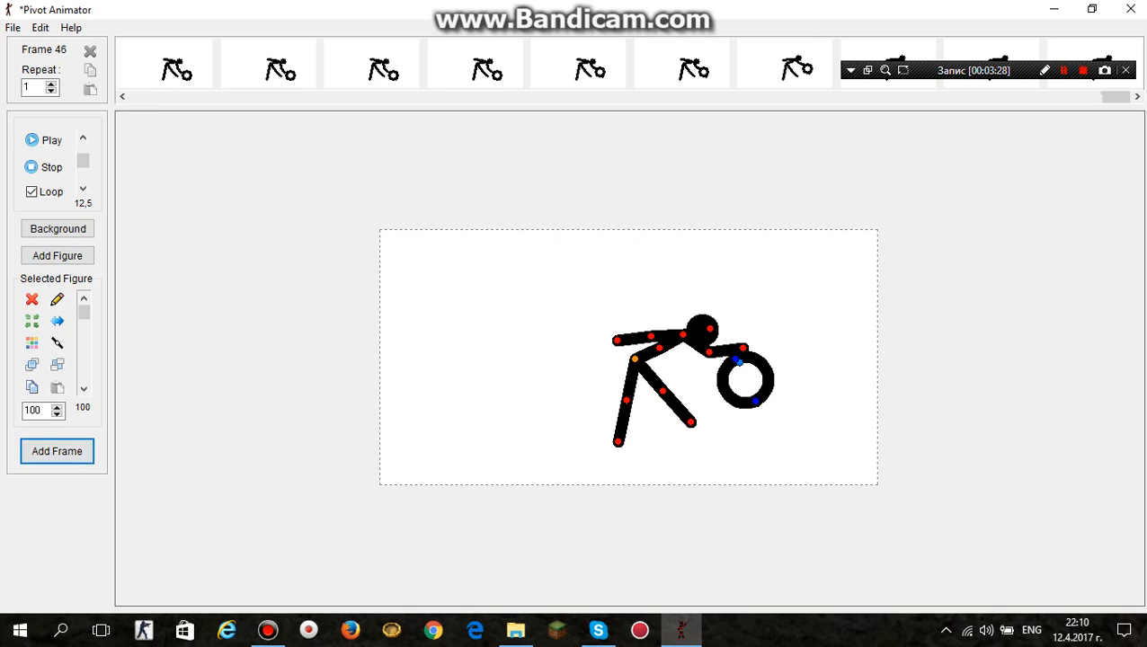
Step: Raise the torso and lift the circle to the front hand in two stages, adding two frames after each stage
drag(659, 348, 659, 347)
drag(735, 360, 743, 329)
click(57, 451)
click(56, 451)
drag(676, 325, 670, 317)
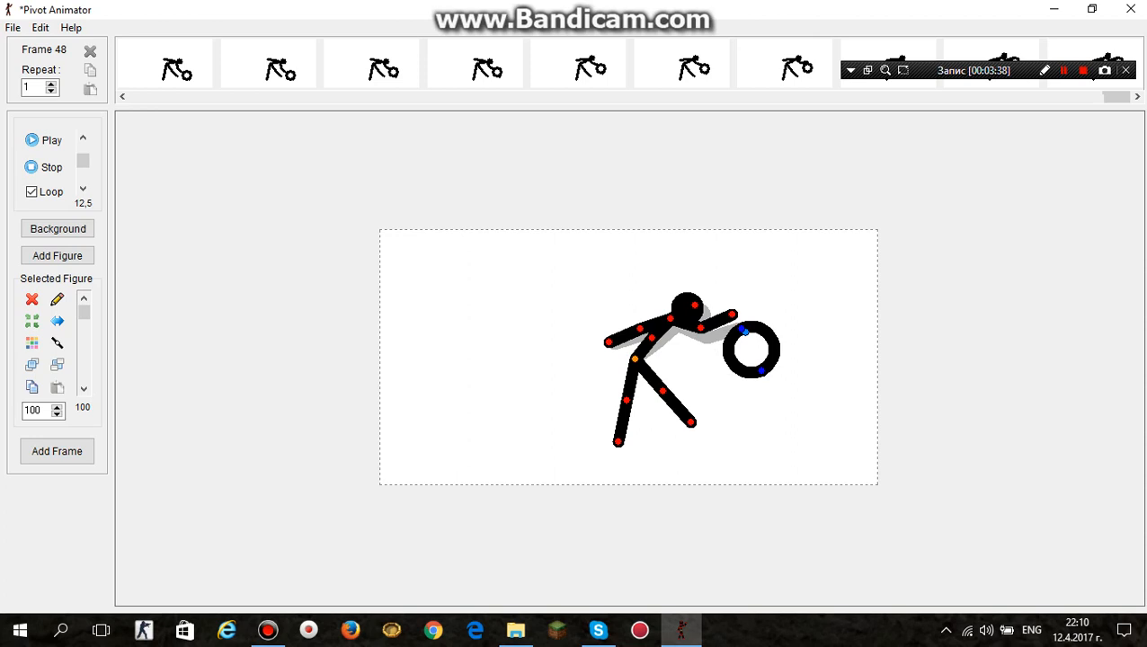
drag(742, 328, 734, 307)
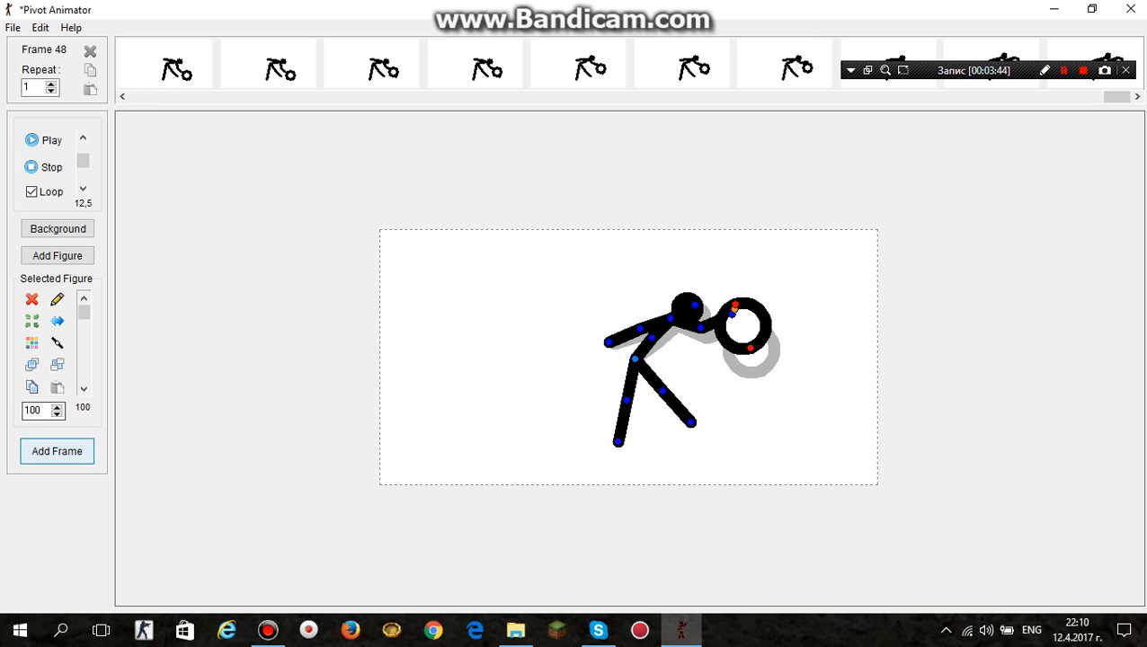
click(57, 451)
Step: Straighten the torso further with the rear arm raised and add two frames, then move the circle to the front hand and add two more
drag(651, 338, 594, 325)
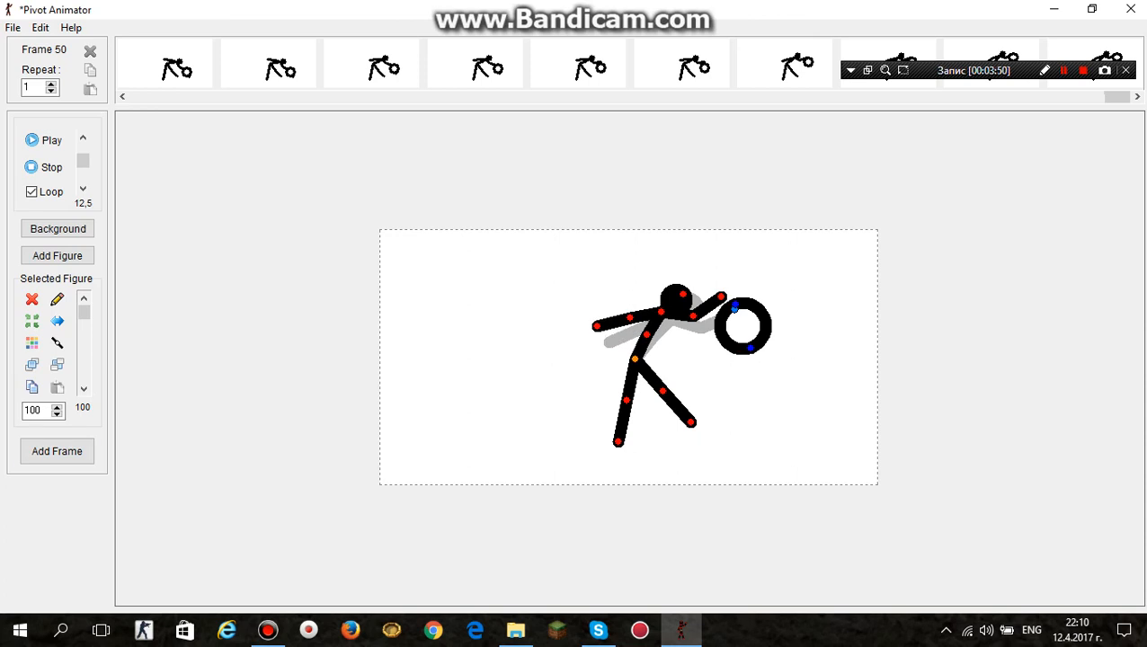
click(57, 451)
click(57, 451)
drag(734, 309, 728, 301)
click(57, 451)
click(57, 451)
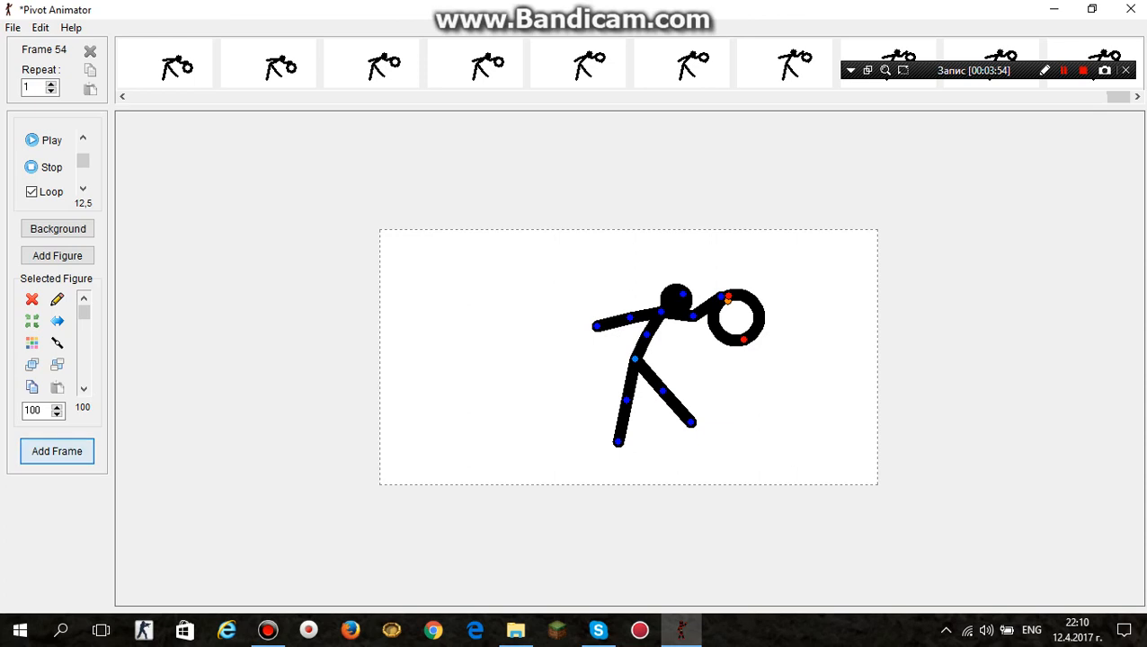
Step: Tilt the stick figure's head back slightly and add two frames
drag(683, 294, 672, 287)
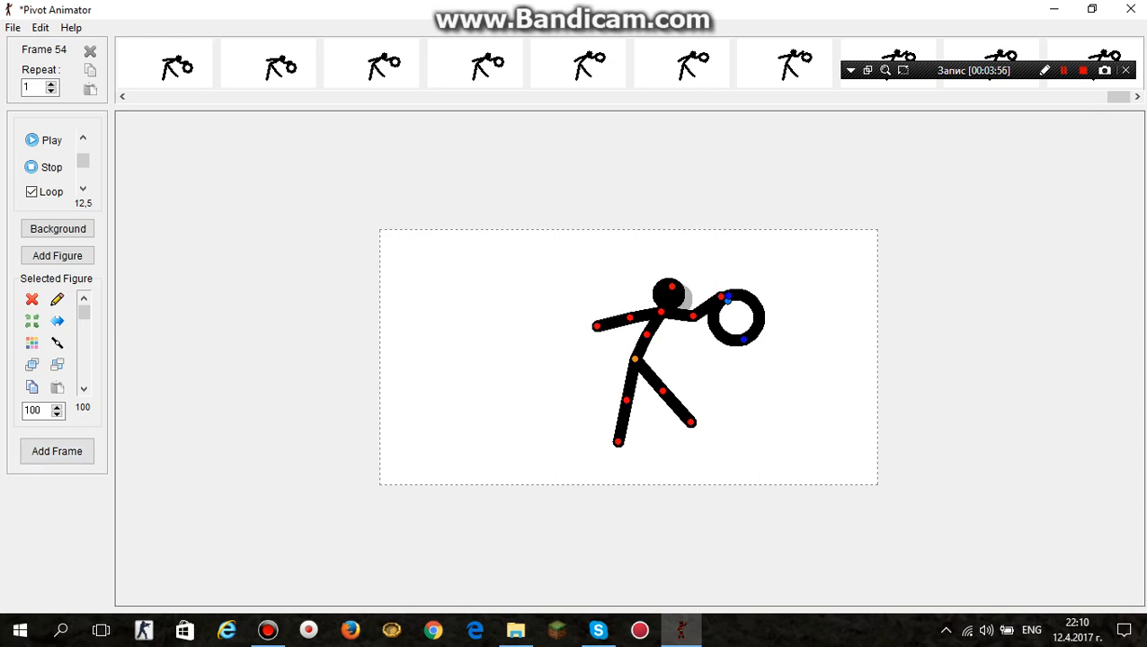
click(57, 451)
click(57, 451)
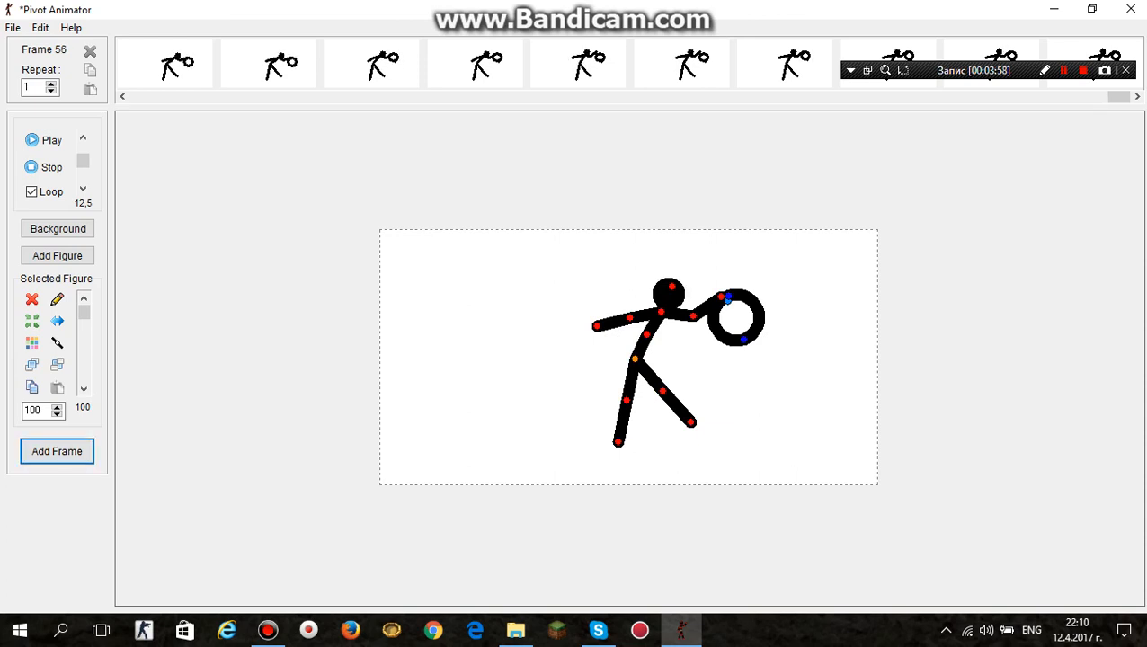
Step: Raise the front hand slightly, move the circle up onto it, and add four frames
drag(720, 296, 718, 293)
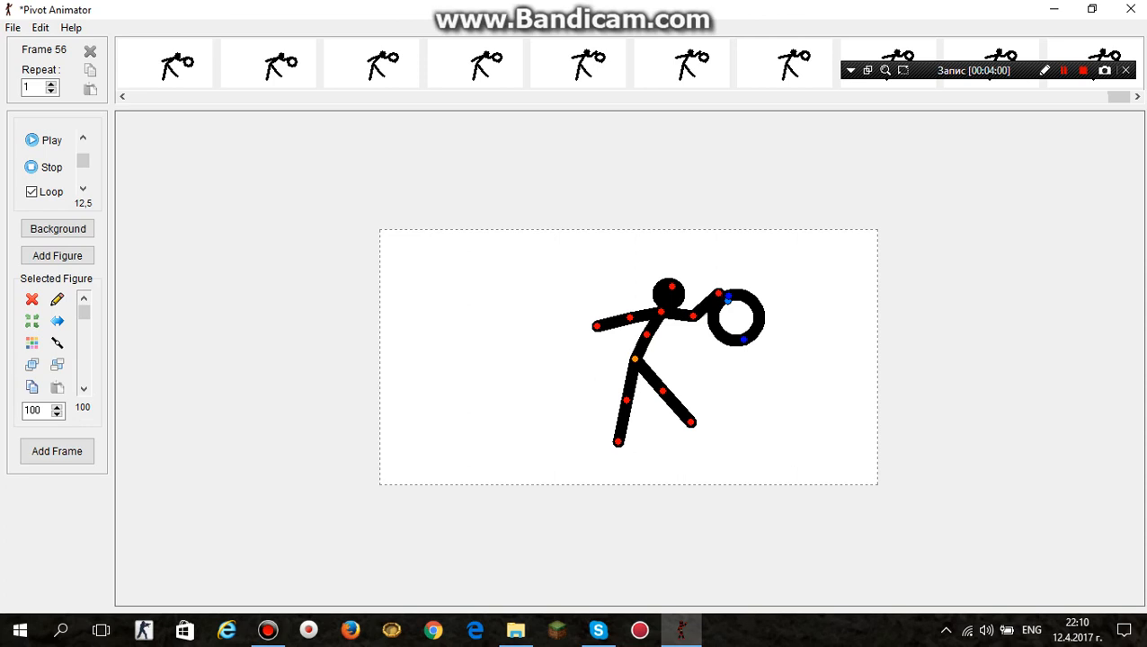
drag(729, 295, 722, 289)
click(718, 293)
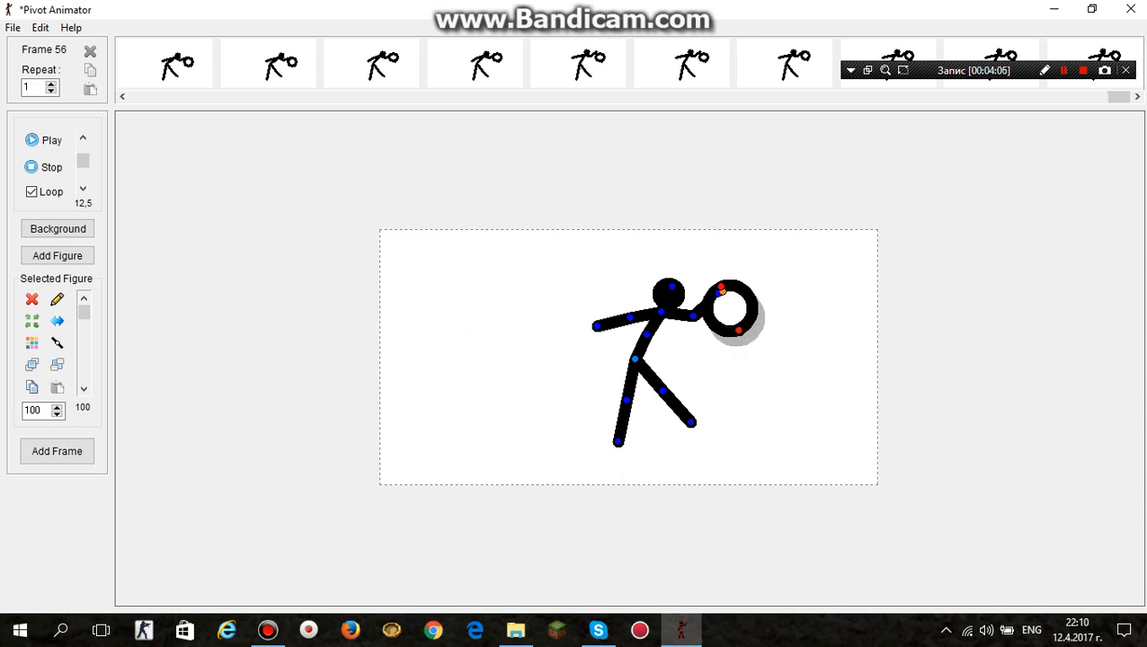
click(56, 451)
click(56, 452)
click(56, 451)
click(56, 451)
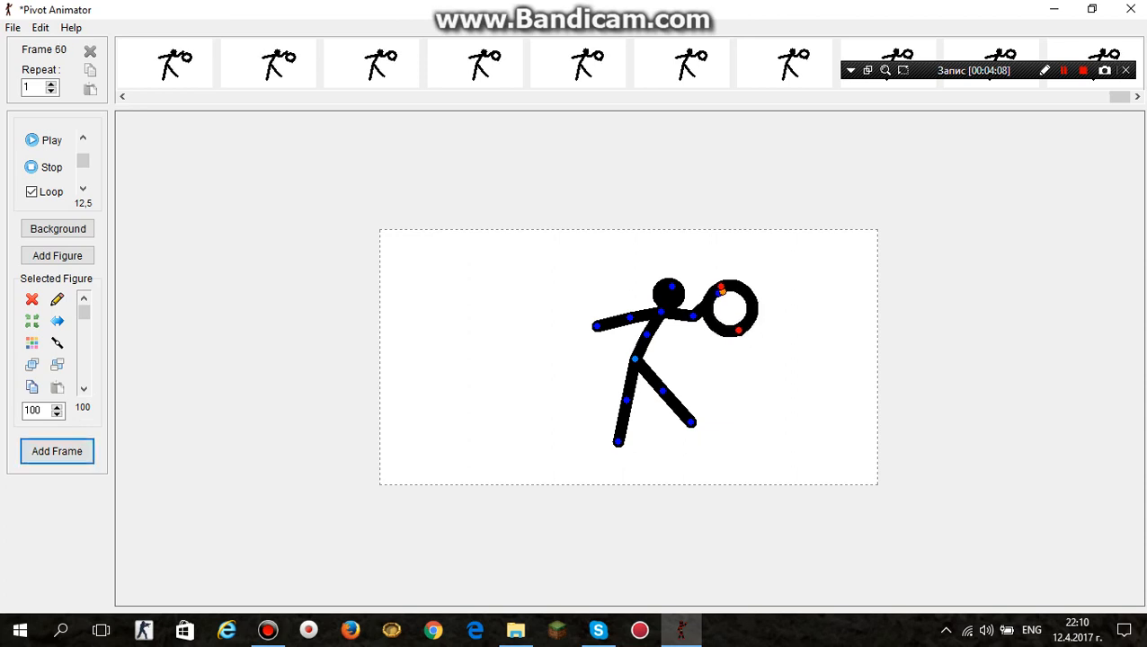
Step: Straighten the torso to nearly upright, extend the front forearm, place the circle at the hand, and add two frames
drag(646, 334, 637, 332)
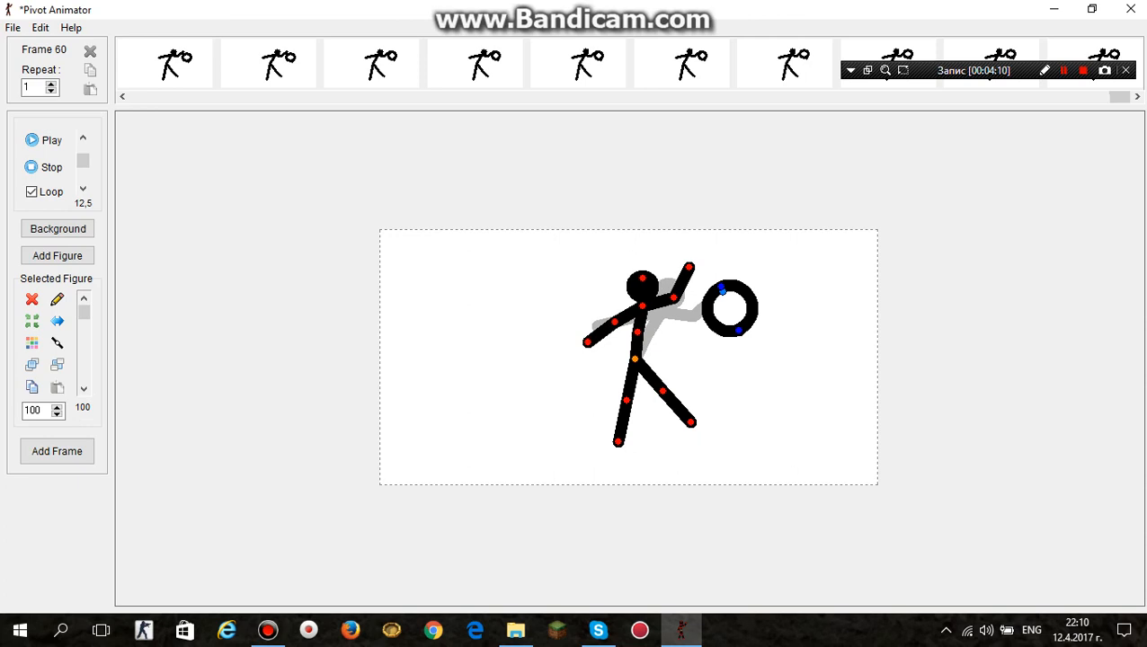
click(722, 288)
mouse_move(721, 289)
mouse_down()
mouse_move(701, 265)
mouse_move(723, 259)
mouse_move(705, 285)
mouse_up()
click(699, 270)
click(706, 282)
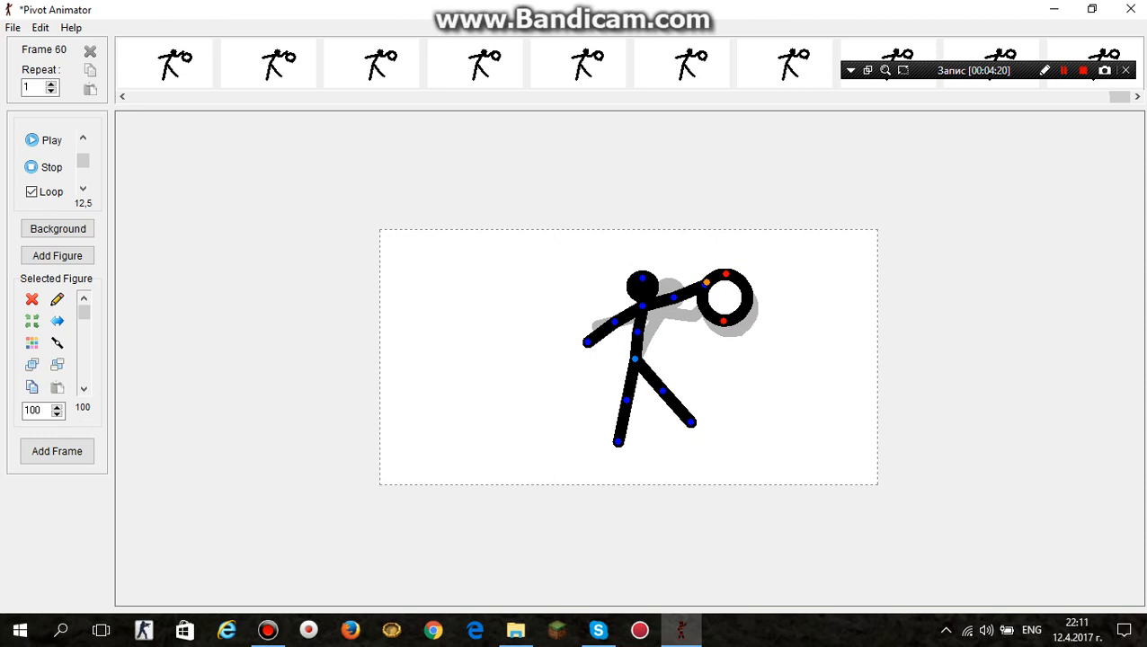
click(56, 452)
click(57, 451)
Step: Raise the front forearm and the circle slightly together, and add two frames
drag(706, 282, 701, 275)
click(57, 451)
click(57, 451)
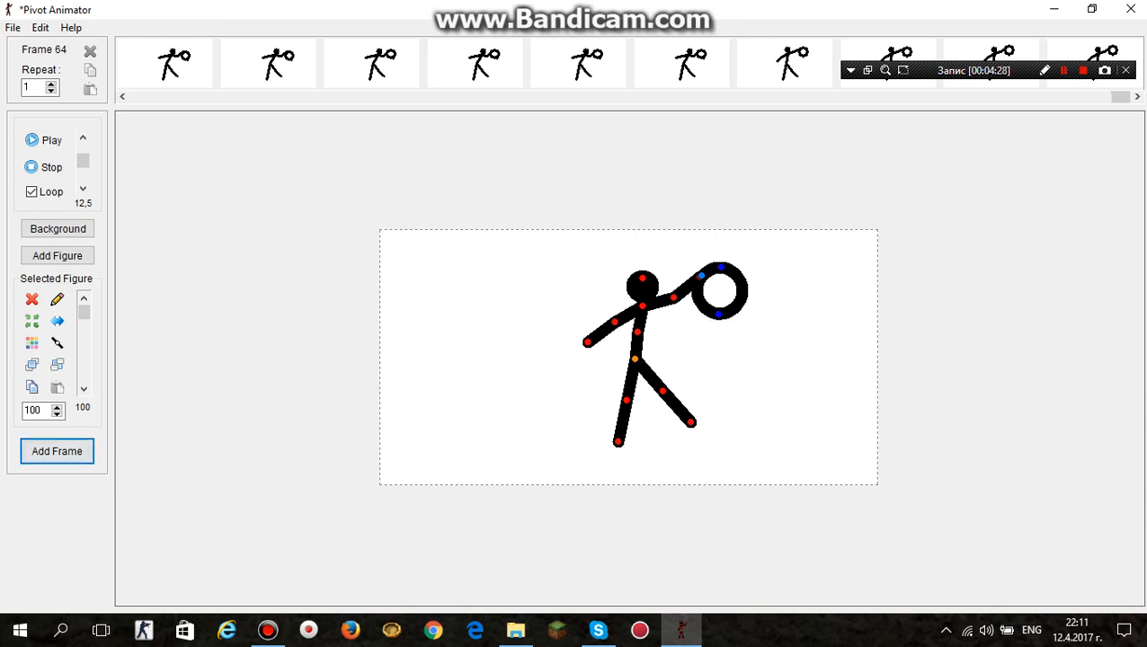
Step: Move the circle down away from the raised front hand as if dropped, and add two frames
drag(701, 275, 710, 297)
click(57, 451)
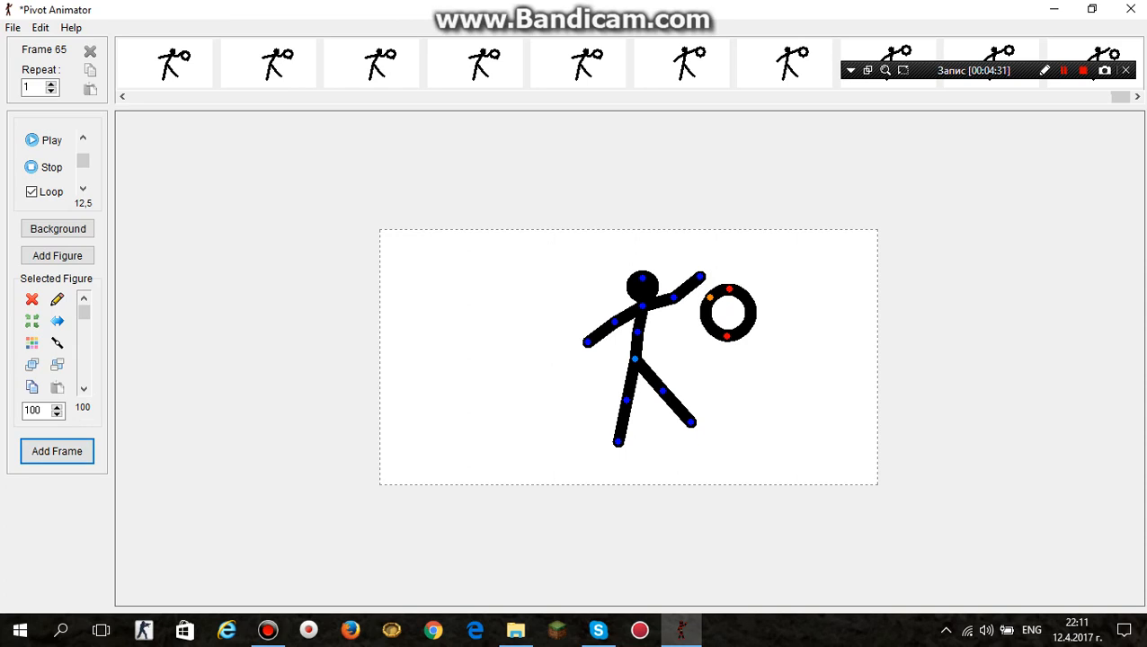
key(space)
Step: Tilt the head forward, lower the front forearm and the circle slightly, and add four frames
drag(709, 297, 654, 279)
click(56, 451)
click(56, 452)
click(57, 452)
click(57, 451)
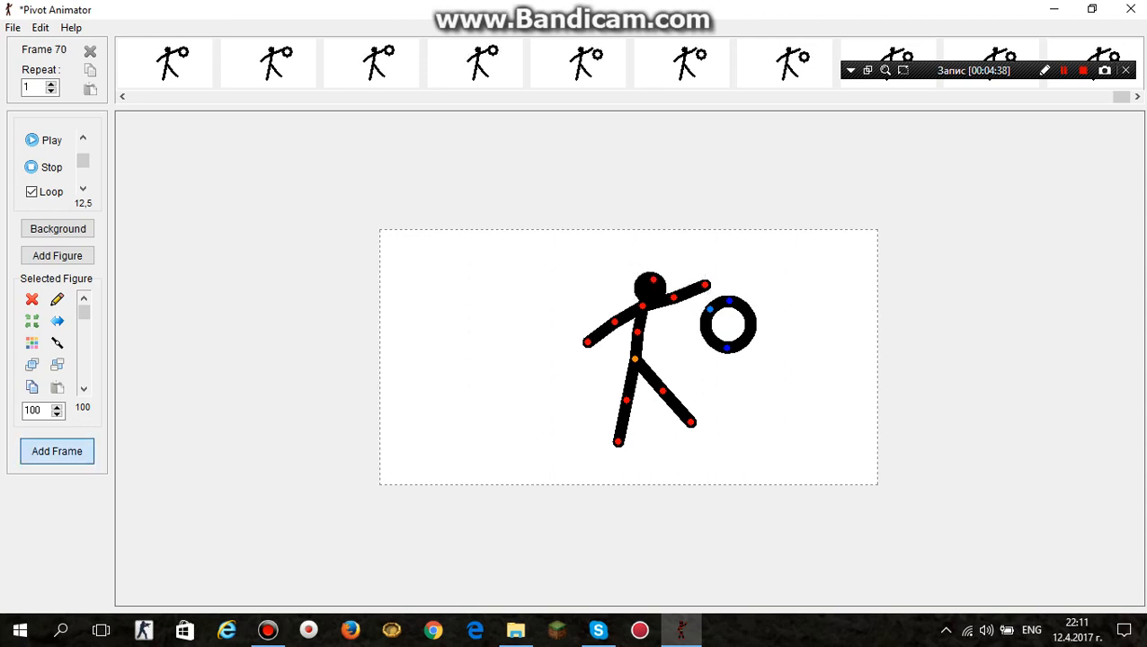
Step: Lower the figure's front arm and move the circle slightly down with it, and add two frames
drag(706, 285, 710, 318)
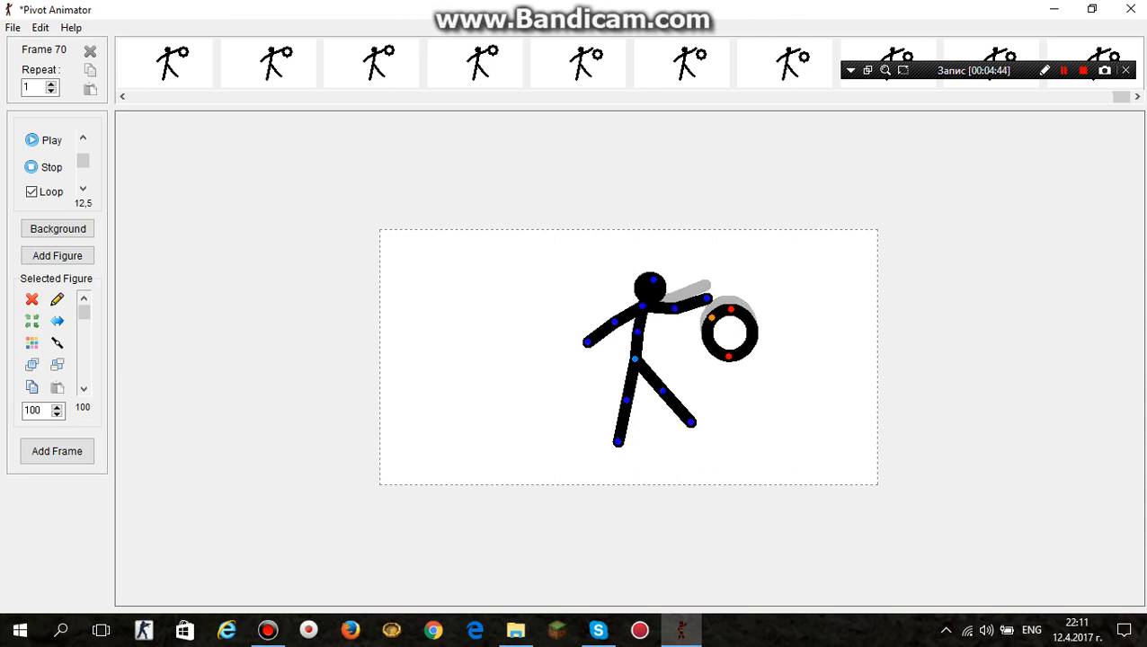
click(57, 451)
click(57, 450)
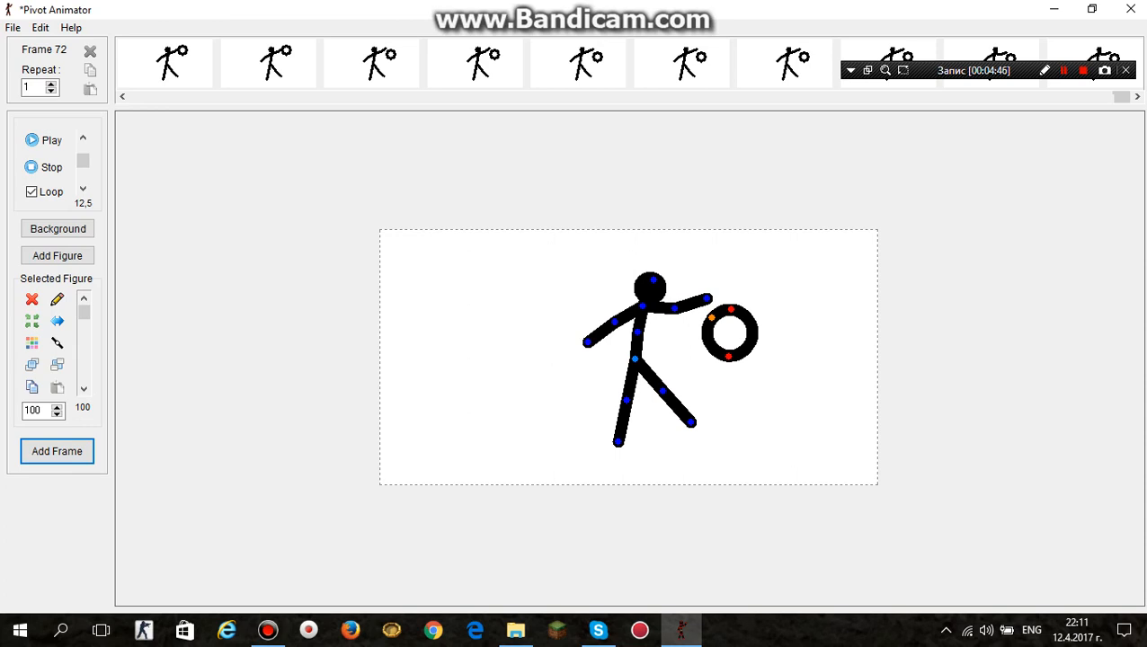
Step: Lower the circle and front arm until the forearm is nearly horizontal, tilt the head forward, and add two frames
drag(711, 317, 711, 328)
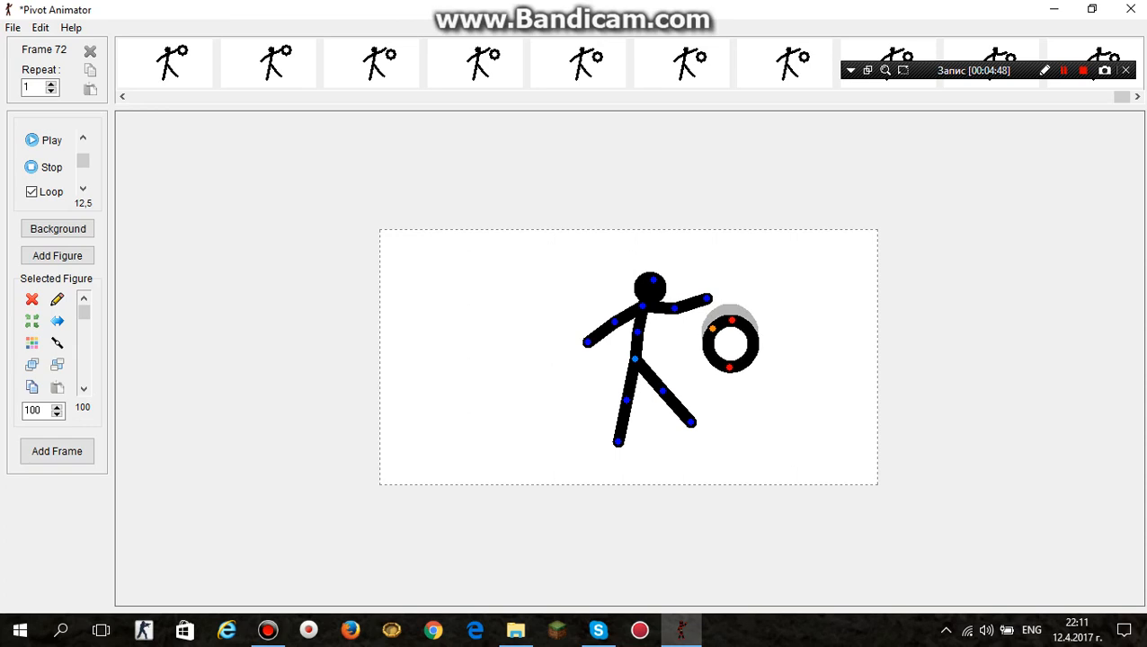
drag(708, 298, 708, 314)
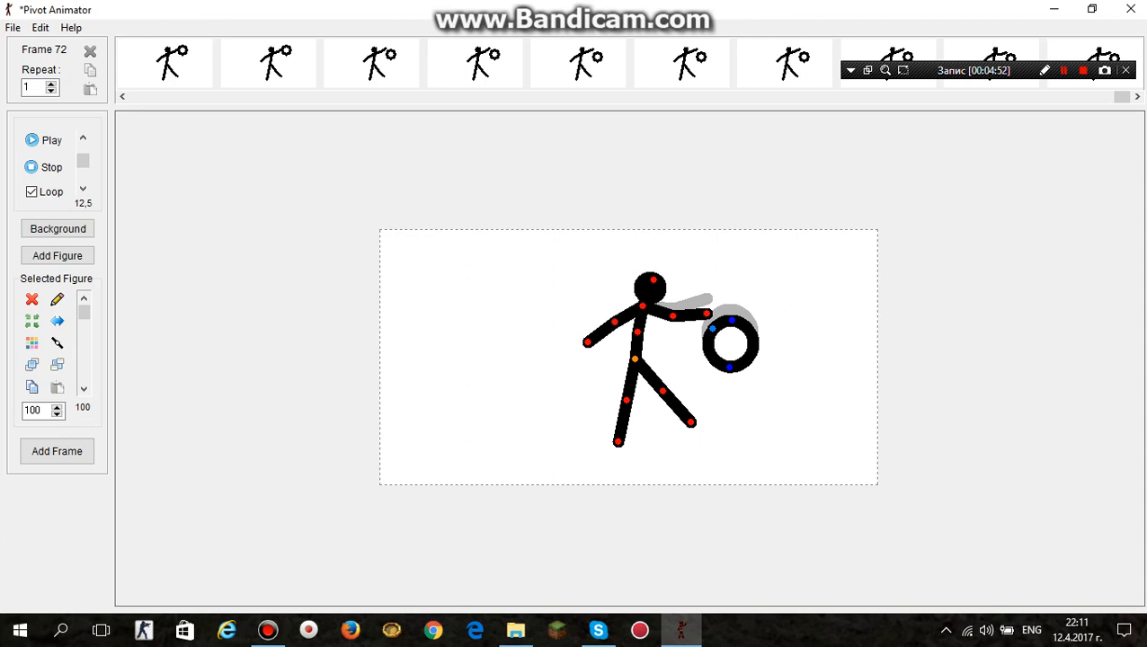
drag(653, 279, 659, 283)
drag(712, 329, 716, 332)
click(56, 450)
click(57, 450)
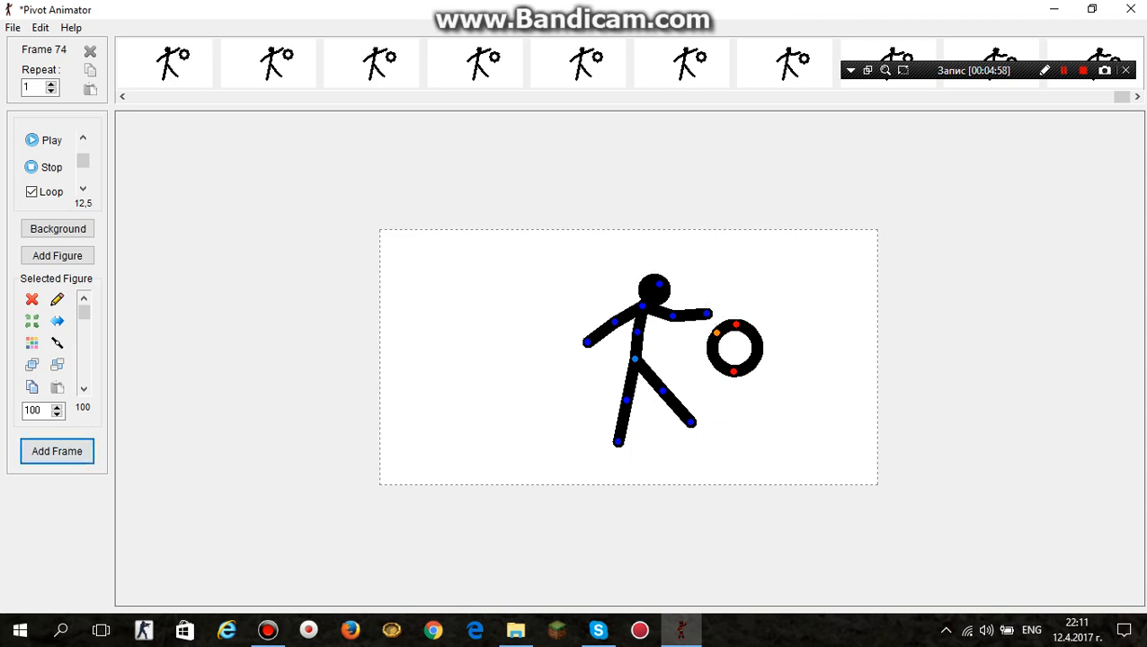
Step: Tilt the head slightly further forward, lower the circle and the front arm below shoulder height, and add three frames
drag(659, 284, 663, 287)
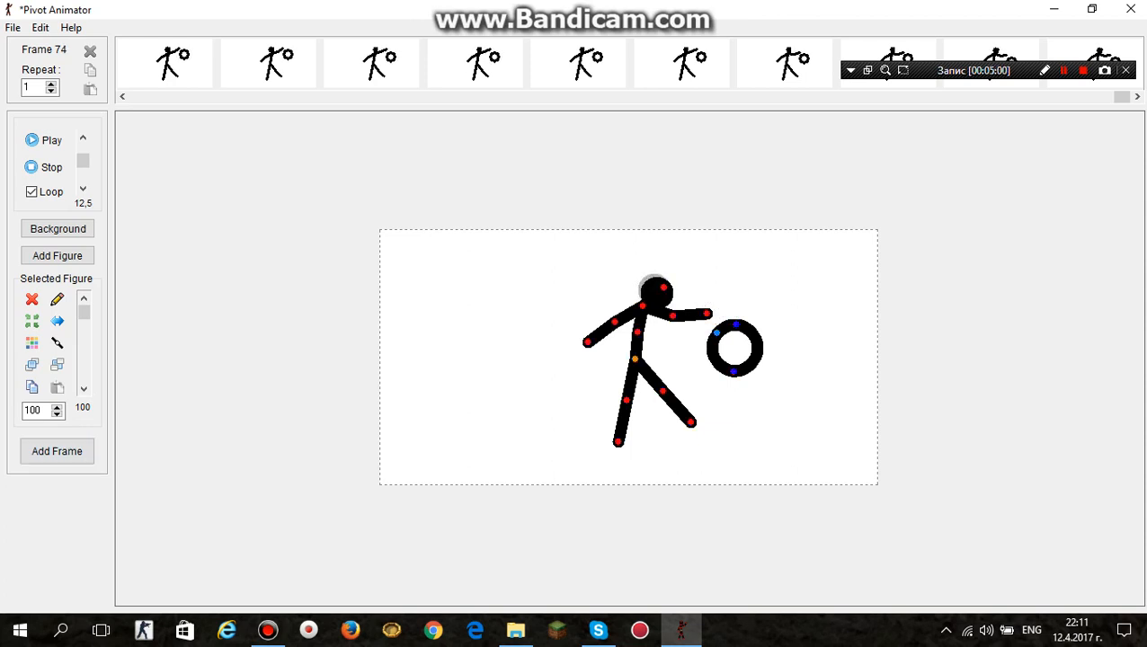
drag(716, 333, 712, 349)
drag(672, 316, 702, 330)
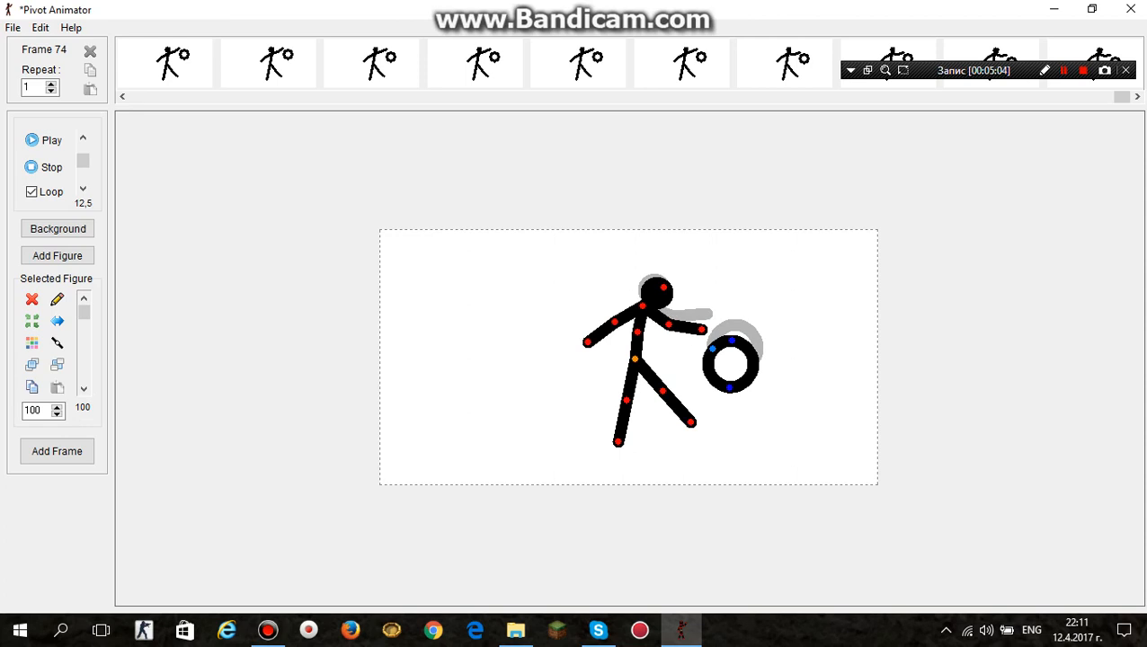
click(56, 451)
click(56, 451)
click(57, 451)
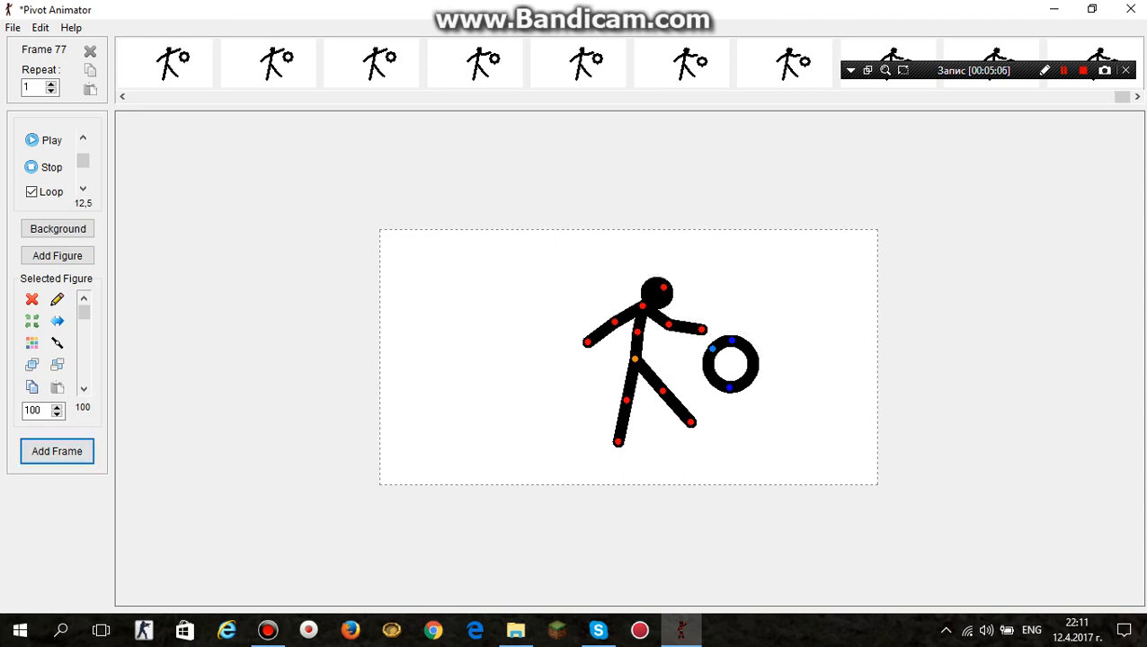
Step: Swing the rear forearm down and in toward the body, and add two frames
mouse_move(587, 341)
mouse_down()
mouse_move(612, 356)
mouse_move(600, 353)
mouse_up()
click(57, 451)
click(57, 451)
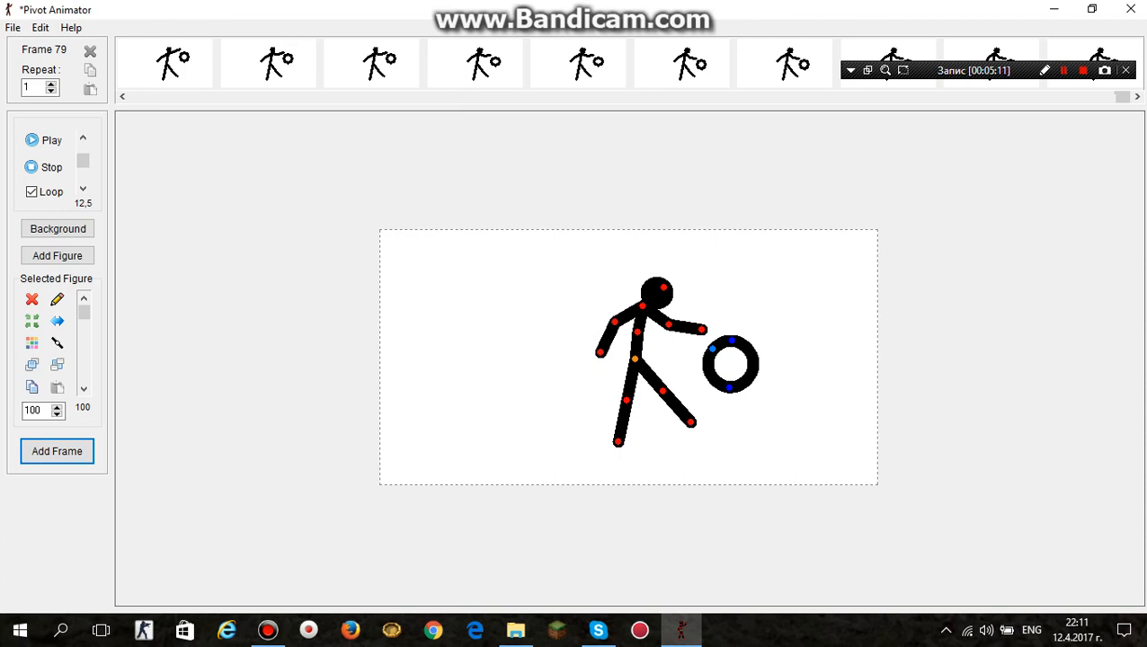
Step: Move only the circle further down below the front hand, and add two frames
drag(712, 348, 710, 363)
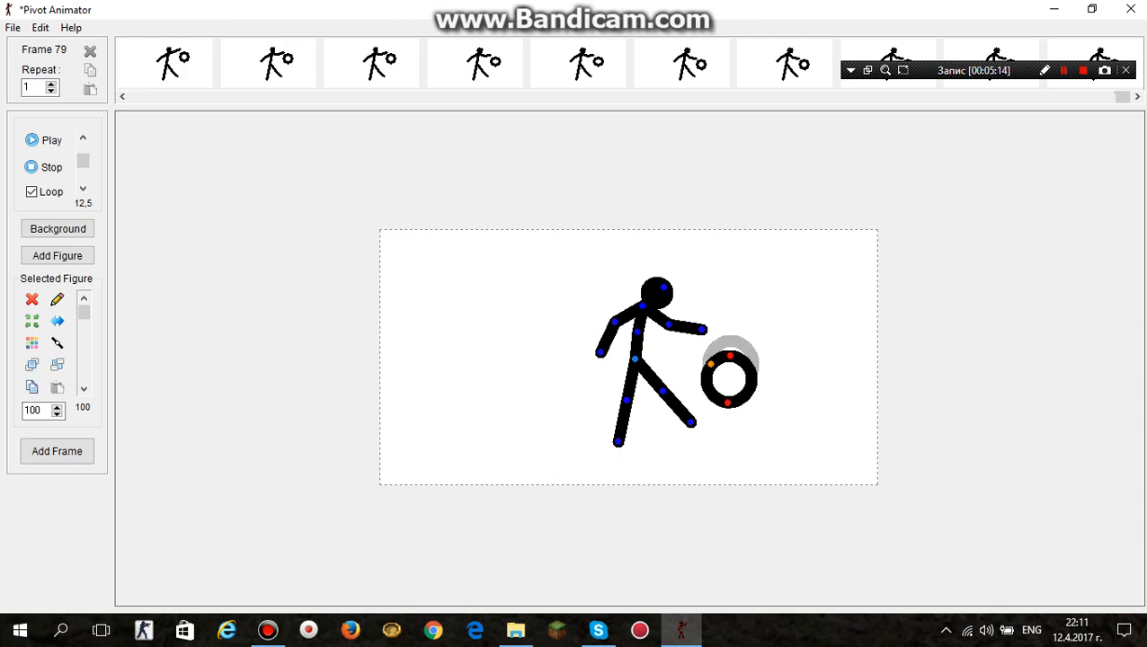
click(57, 451)
click(57, 451)
Step: Lean the upper torso slightly forward, shift the circle a little down and away from the figure, and add three frames
drag(637, 333, 639, 333)
drag(710, 364, 714, 371)
click(57, 451)
click(56, 451)
click(56, 451)
Step: Drop the circle to just beside the raised front foot, and add two frames
mouse_move(715, 371)
mouse_down()
mouse_move(718, 396)
mouse_move(719, 385)
mouse_up()
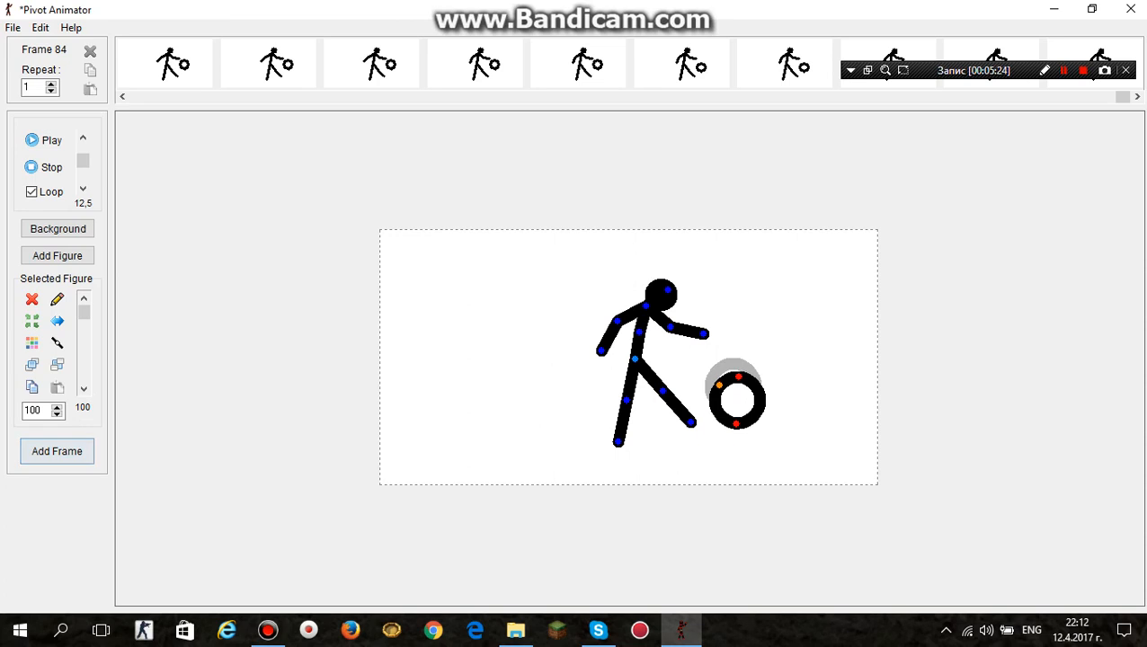
click(57, 451)
click(57, 451)
Step: Raise the head back to upright in two stages, adding two frames after each
drag(668, 290, 656, 280)
click(57, 451)
click(57, 451)
drag(653, 279, 649, 279)
click(56, 451)
click(57, 451)
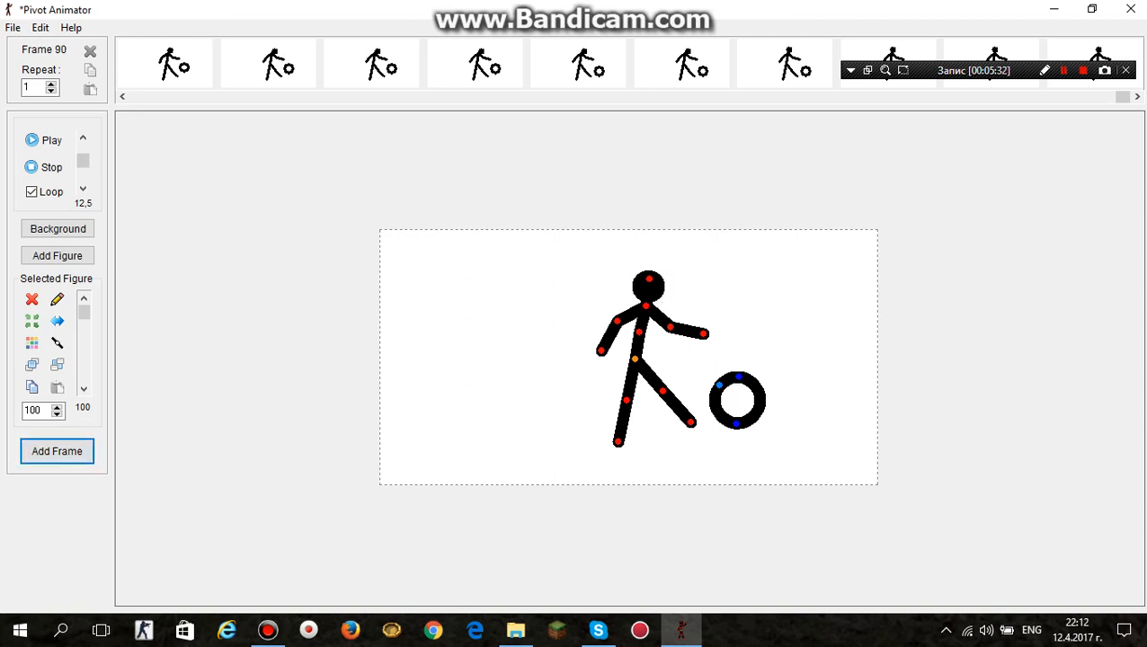
Step: Play back the animation to review the motion, and stop it
click(46, 141)
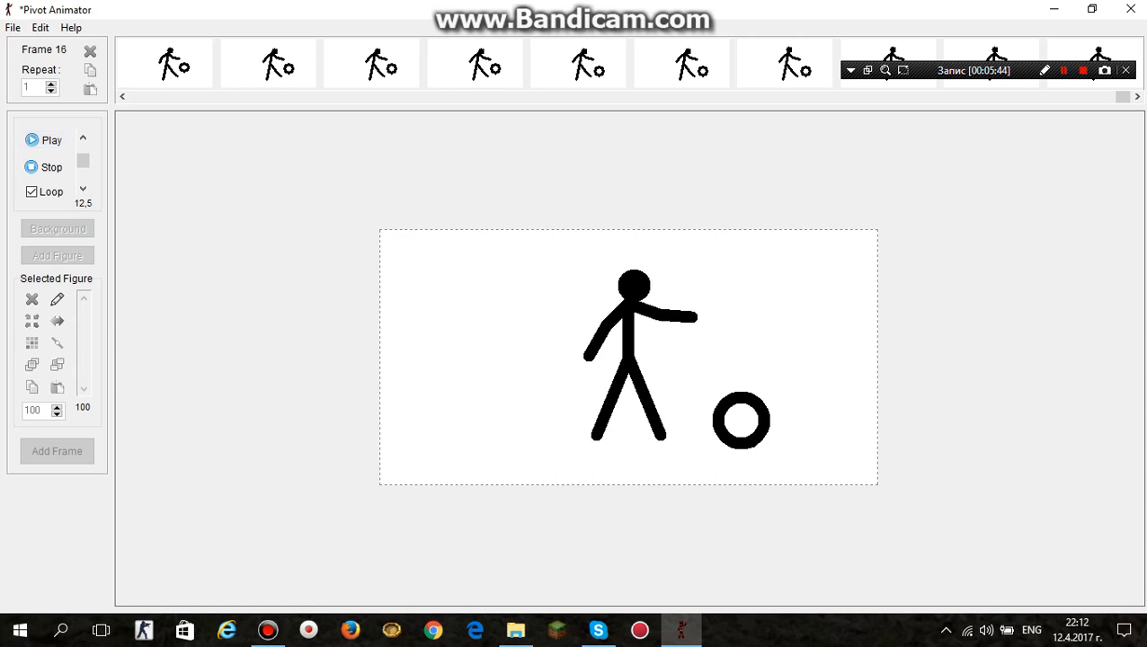
click(45, 167)
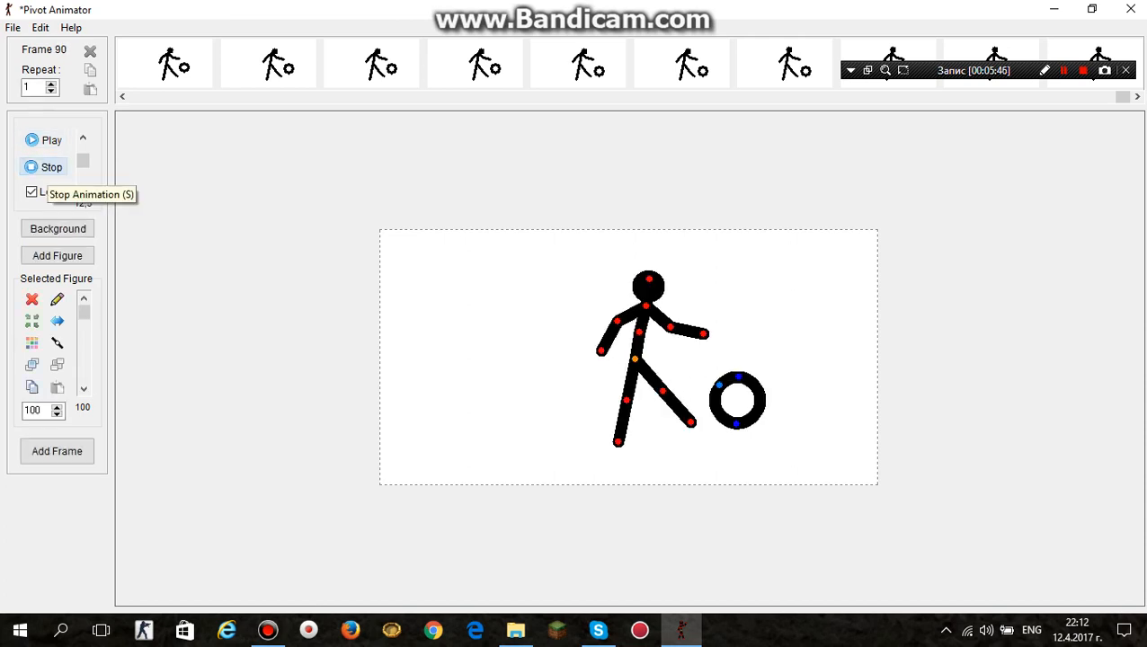